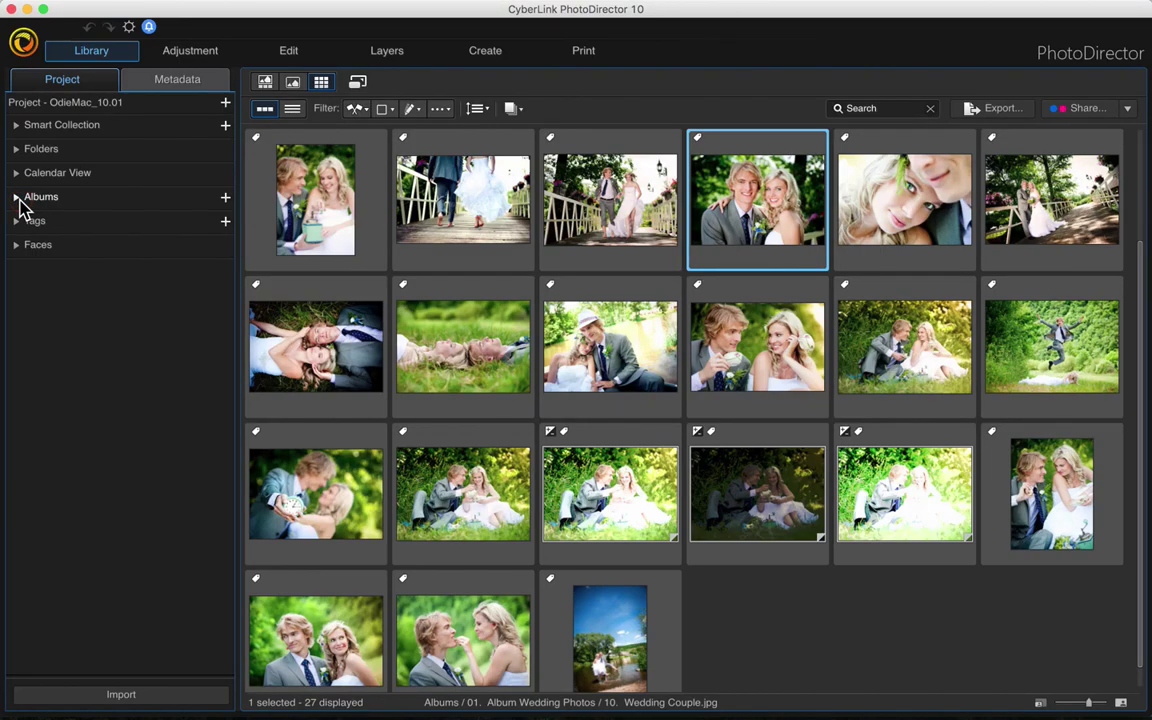
Open the Wedding Couple photo from the Library in the Layers module.
{"action": "mouse_move", "coordinate": [690, 188]}
{"action": "mouse_move", "coordinate": [800, 220]}
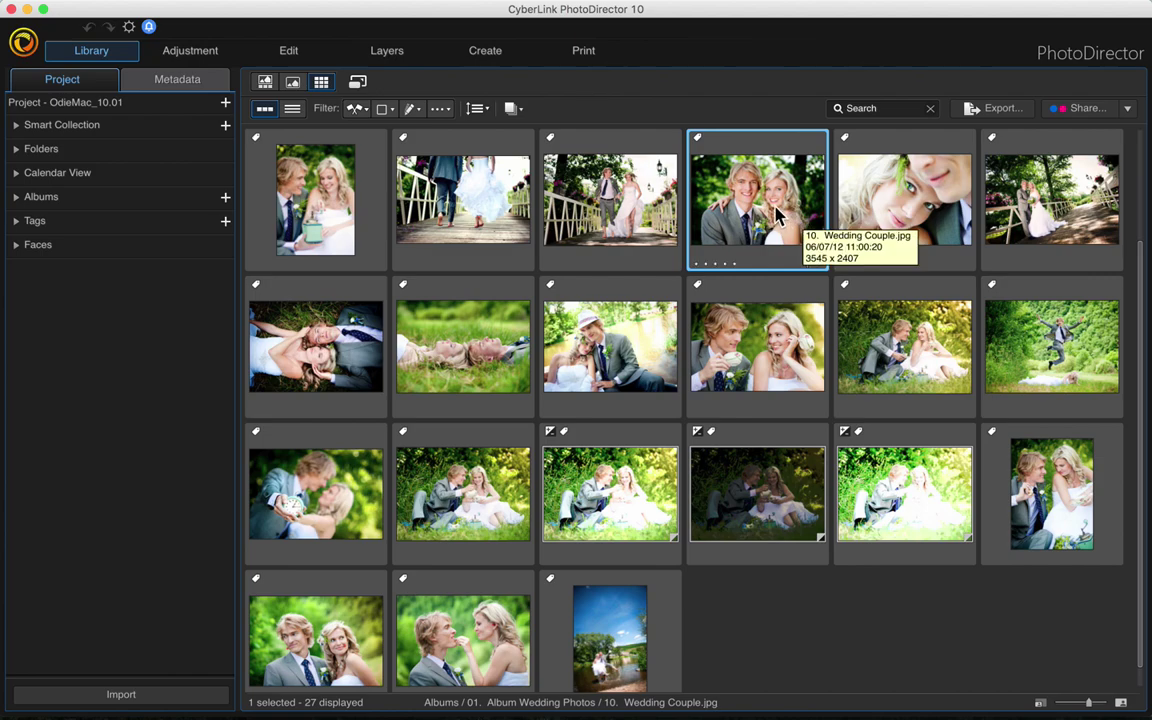
{"action": "double_click", "coordinate": [777, 215]}
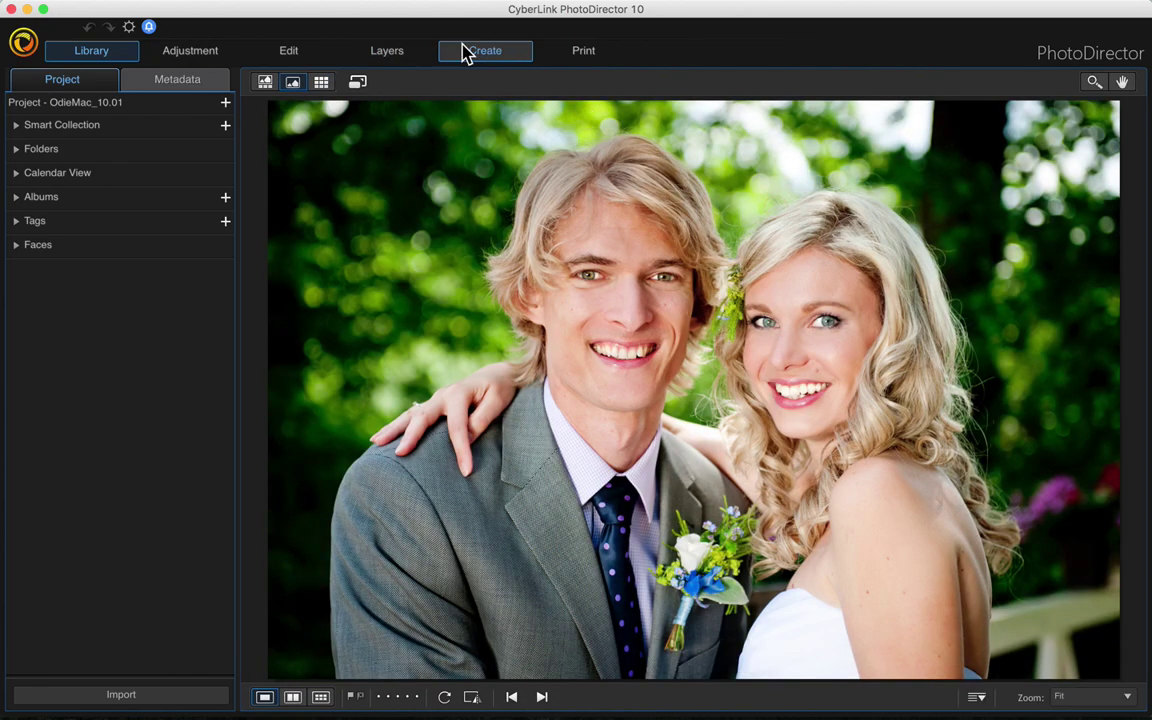
{"action": "left_click", "coordinate": [404, 57]}
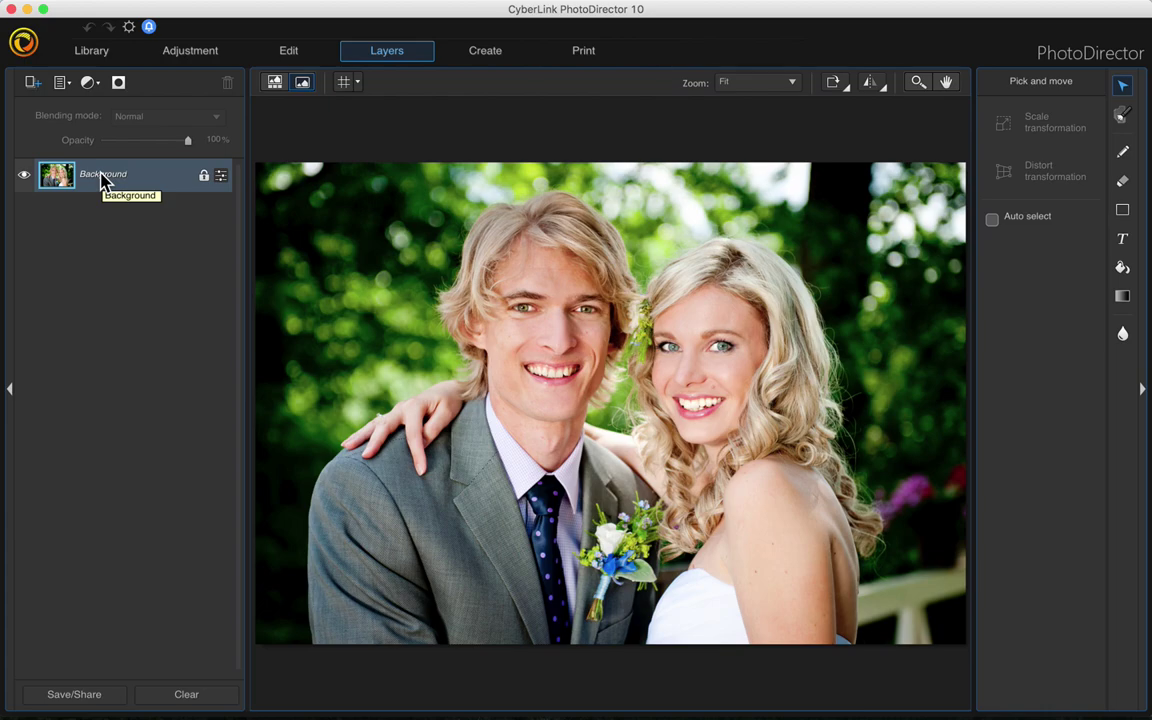
Add a white Solid Color layer above the wedding photo at 61% opacity.
{"action": "left_click", "coordinate": [36, 84]}
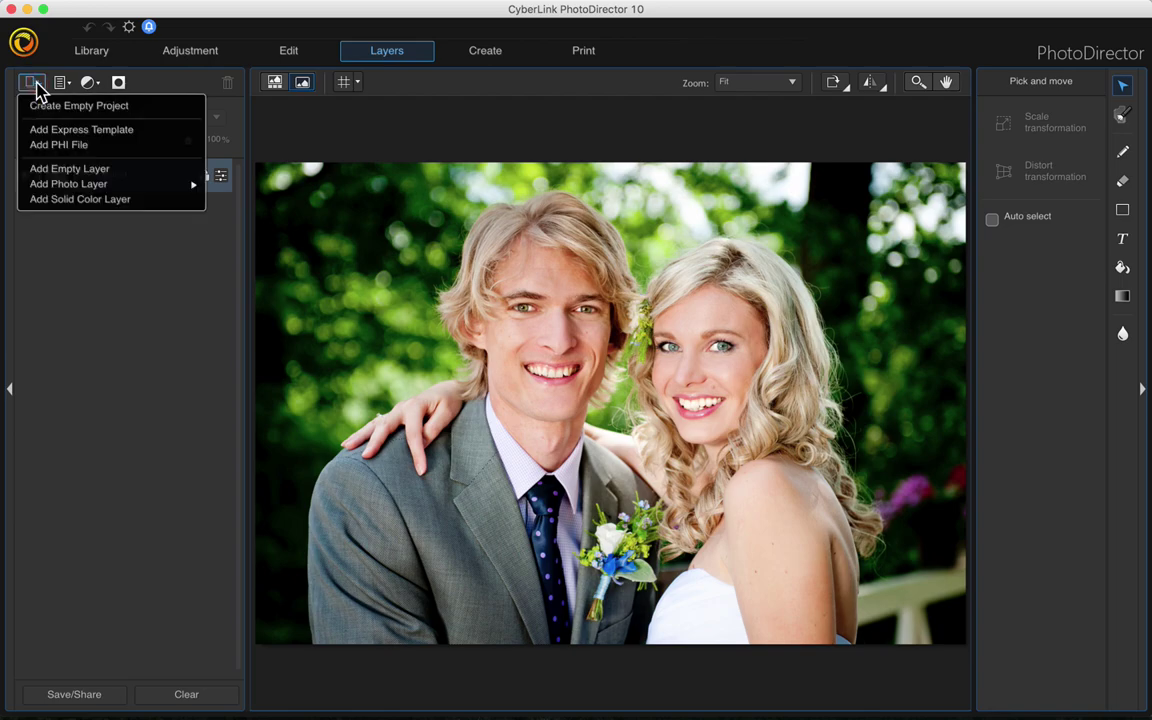
{"action": "left_click", "coordinate": [78, 199]}
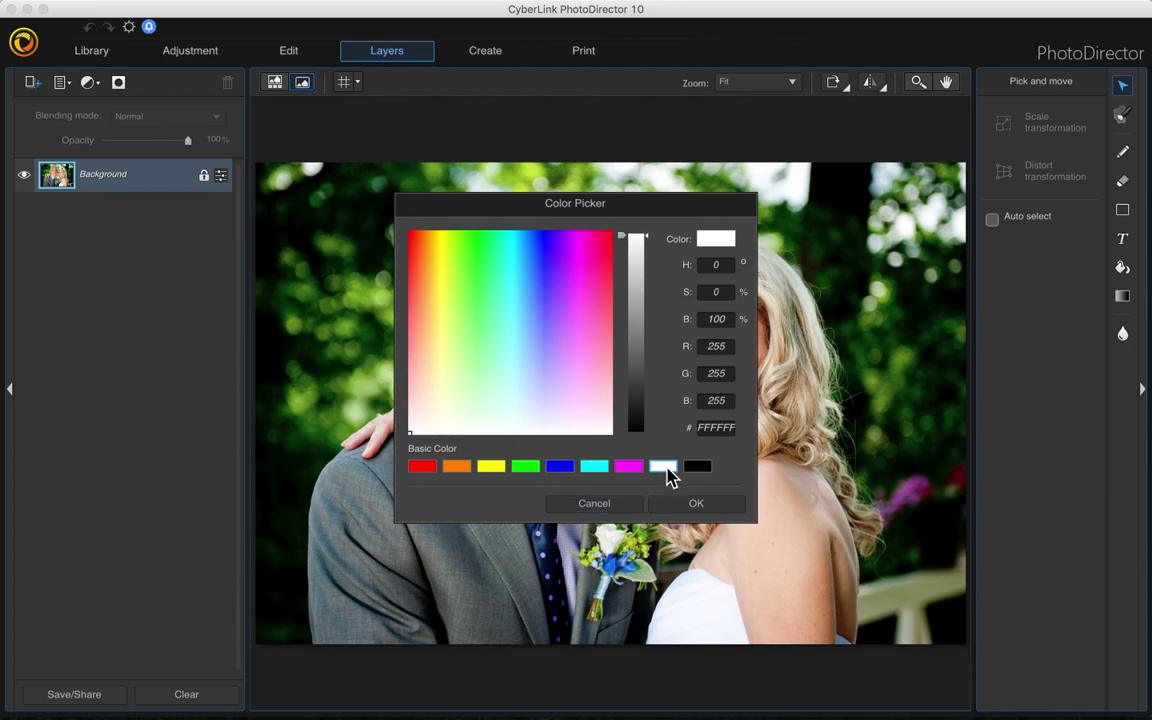
{"action": "left_click", "coordinate": [679, 508]}
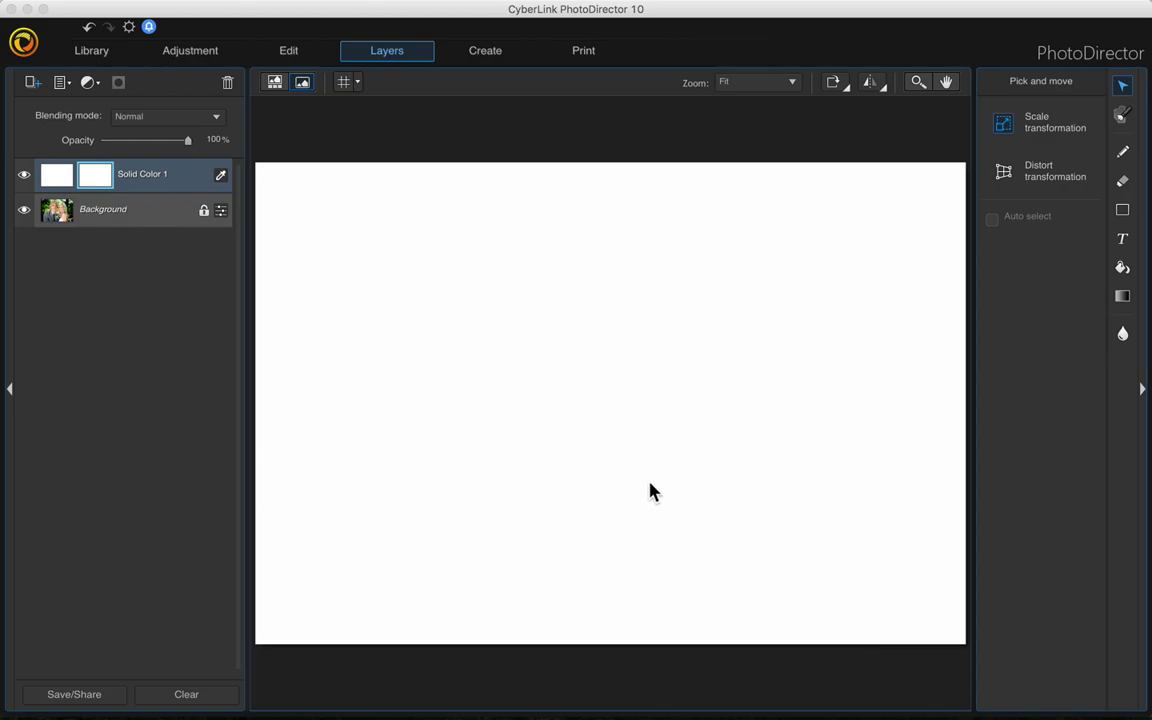
{"action": "left_click_drag", "start_coordinate": [207, 152], "coordinate": [156, 142]}
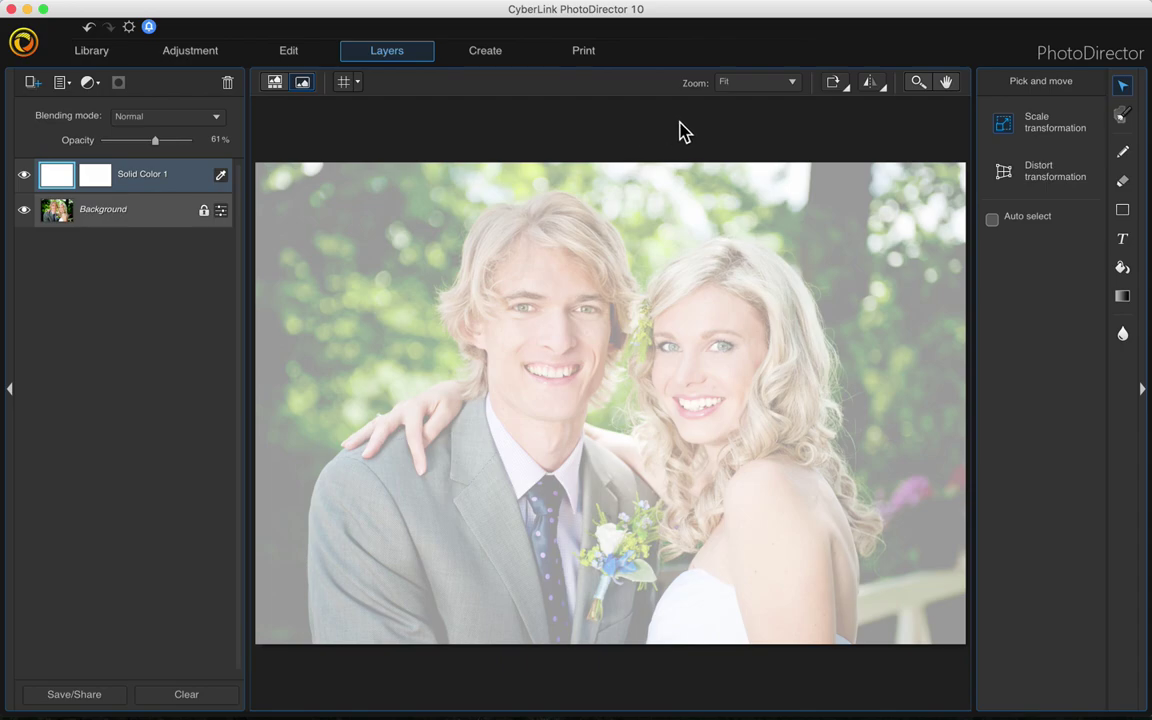
Pick the rectangle Shape tool, lower the white layer to 62% opacity and show the grid.
{"action": "left_click", "coordinate": [1123, 212]}
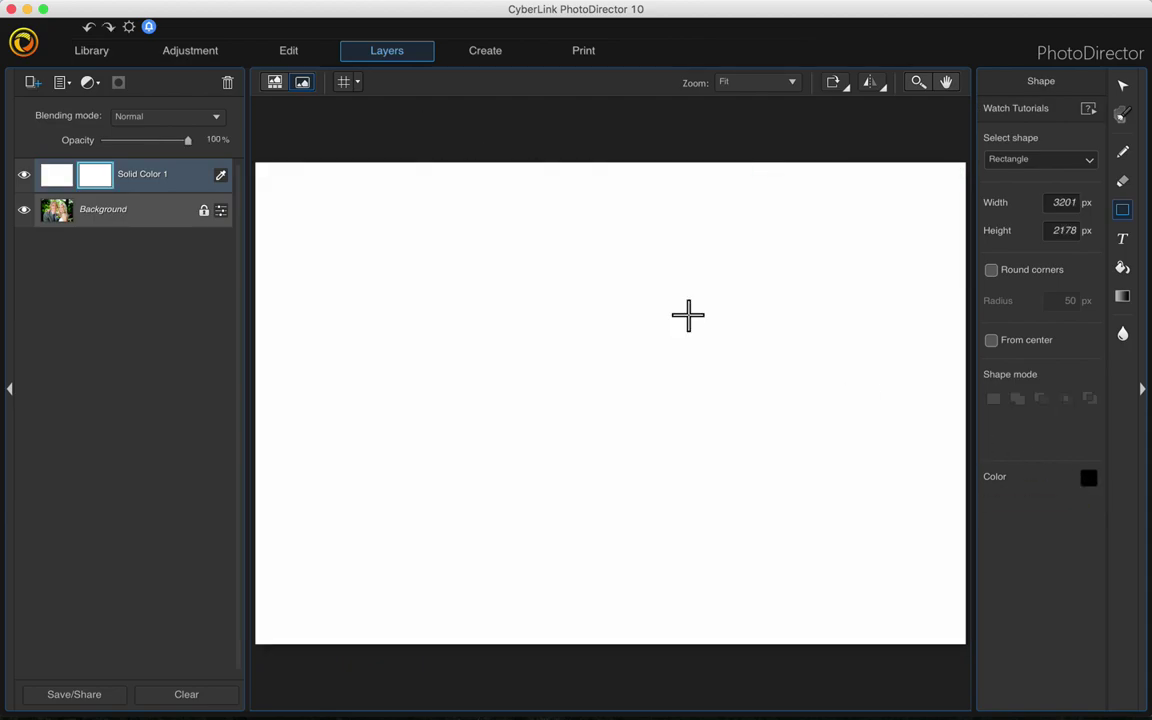
{"action": "left_click_drag", "start_coordinate": [186, 141], "coordinate": [155, 141]}
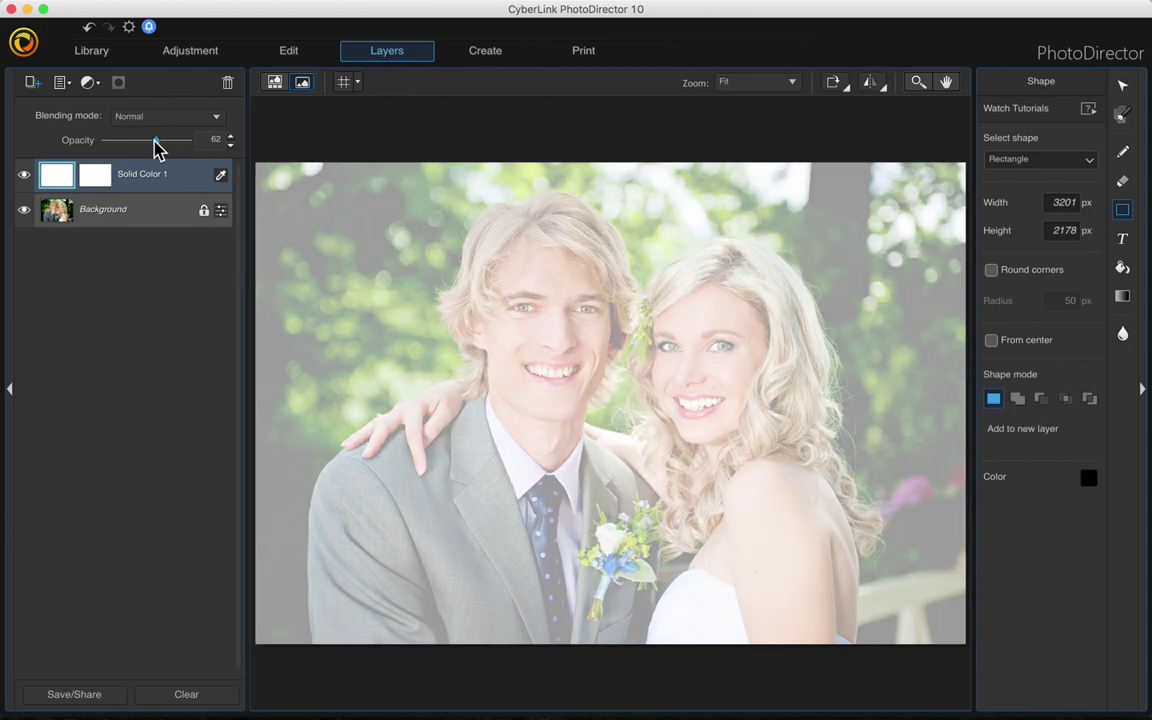
{"action": "left_click", "coordinate": [344, 83]}
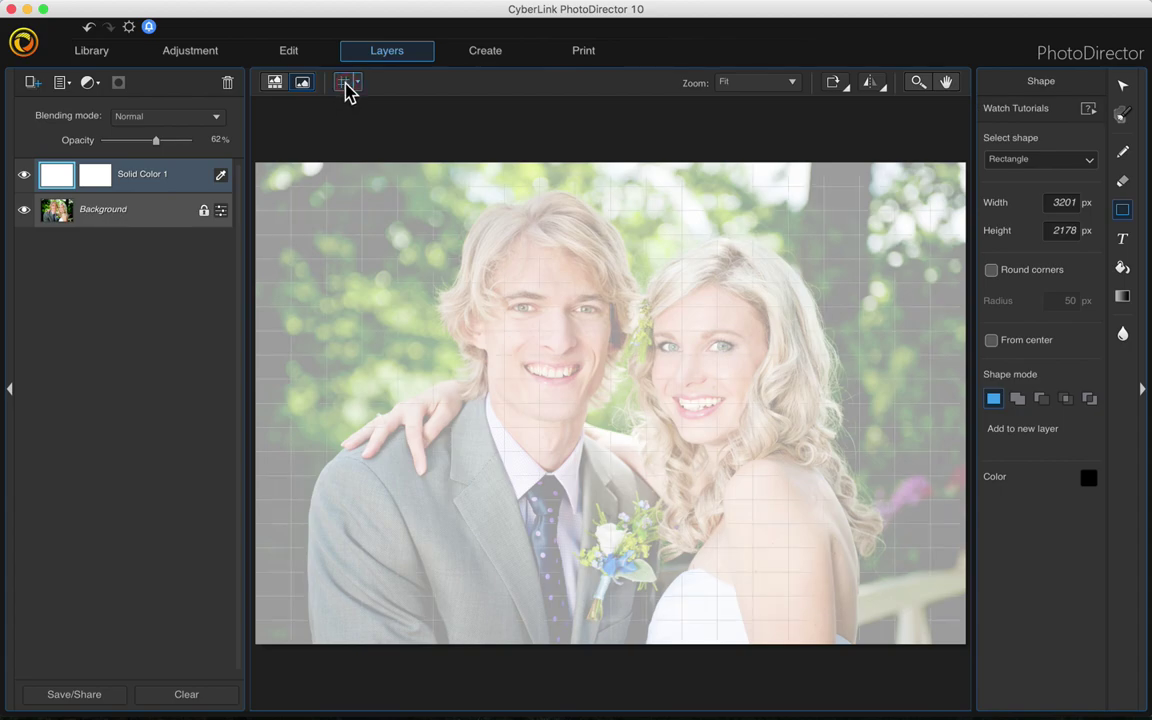
Cut a rectangle in the white layer's mask for an even border, then restore 100% opacity.
{"action": "left_click", "coordinate": [103, 176]}
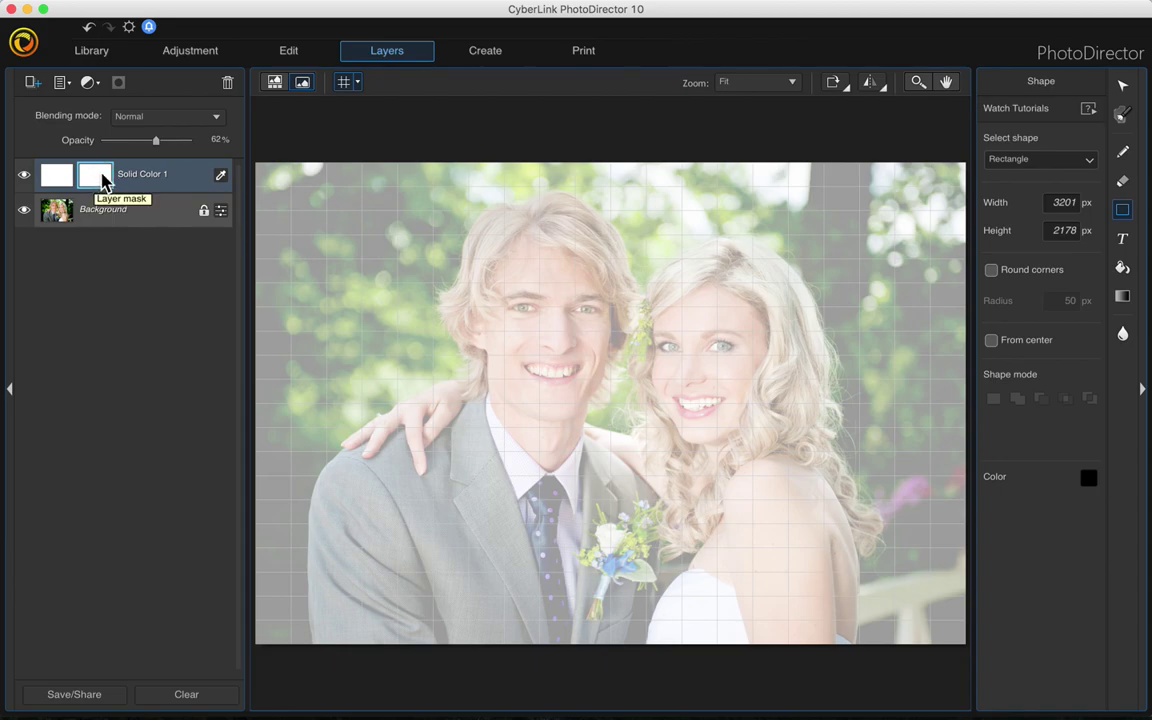
{"action": "left_click", "coordinate": [62, 178]}
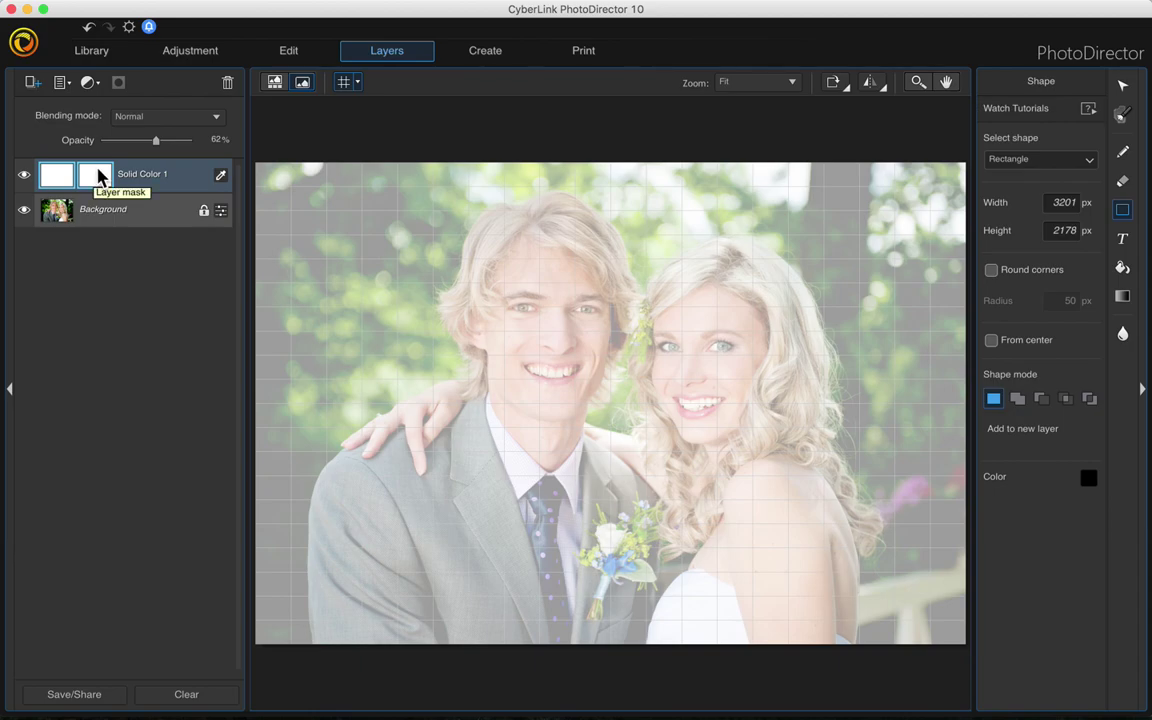
{"action": "left_click", "coordinate": [98, 176]}
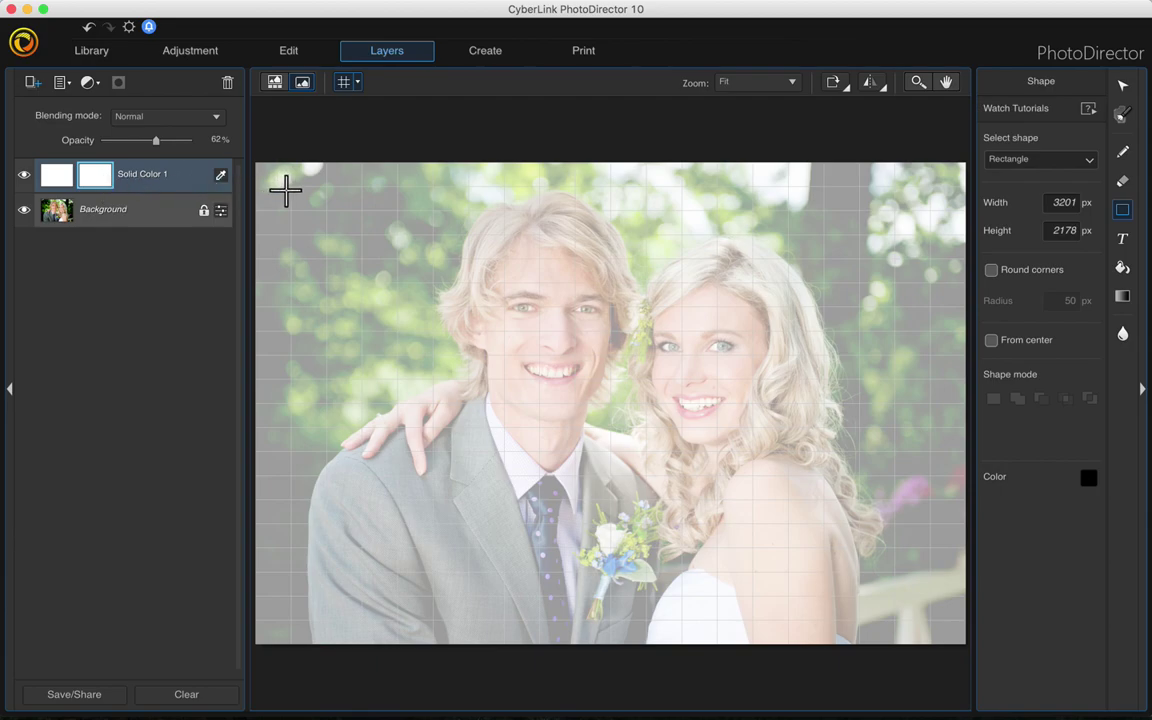
{"action": "left_click_drag", "start_coordinate": [291, 185], "coordinate": [927, 618]}
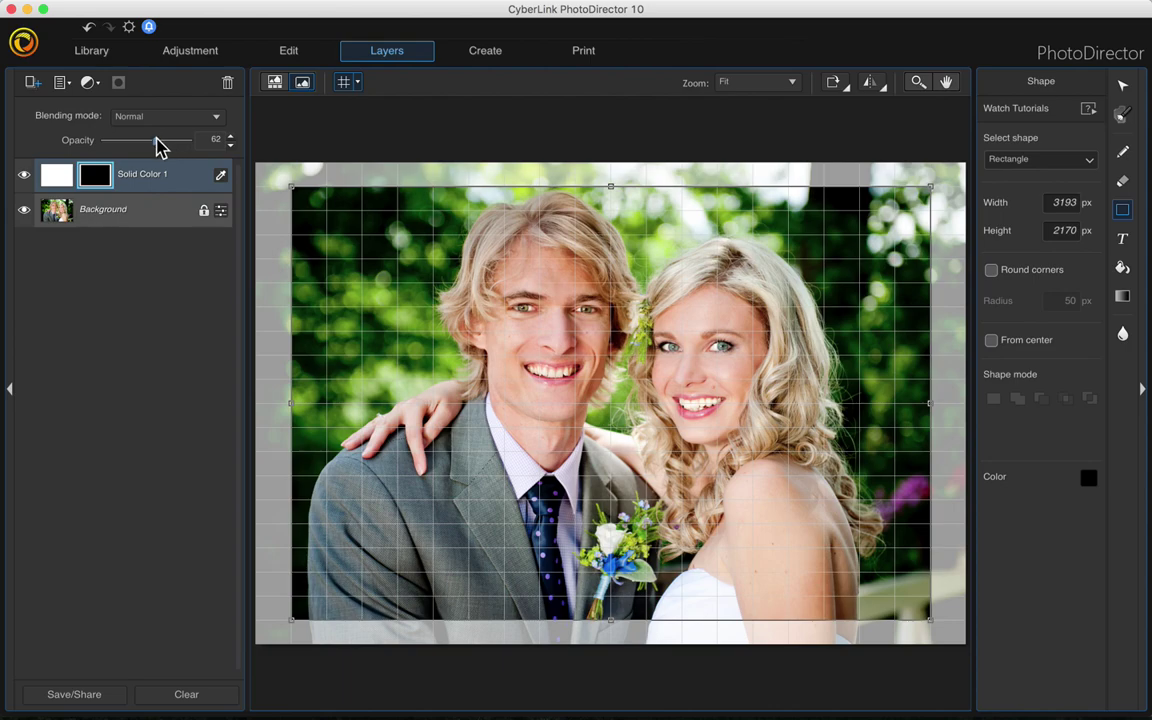
{"action": "left_click_drag", "start_coordinate": [156, 141], "coordinate": [194, 142]}
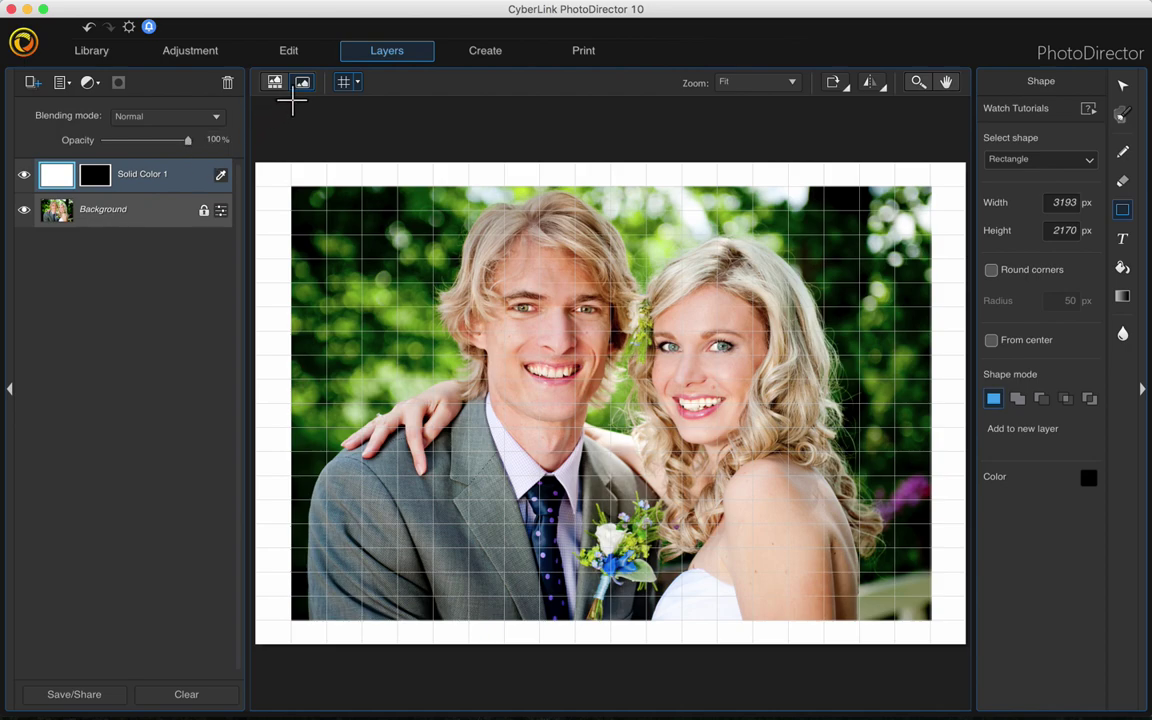
Hide the grid and recolour the frame with a green sampled from the foliage.
{"action": "left_click", "coordinate": [345, 84]}
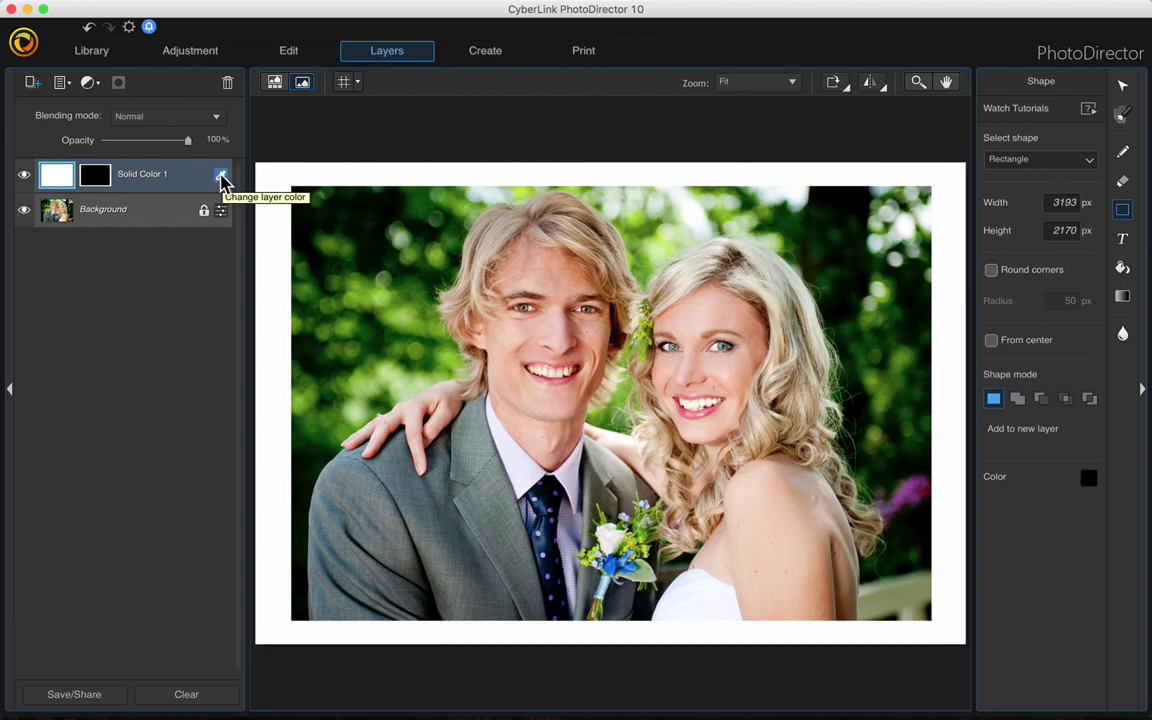
{"action": "left_click", "coordinate": [221, 178]}
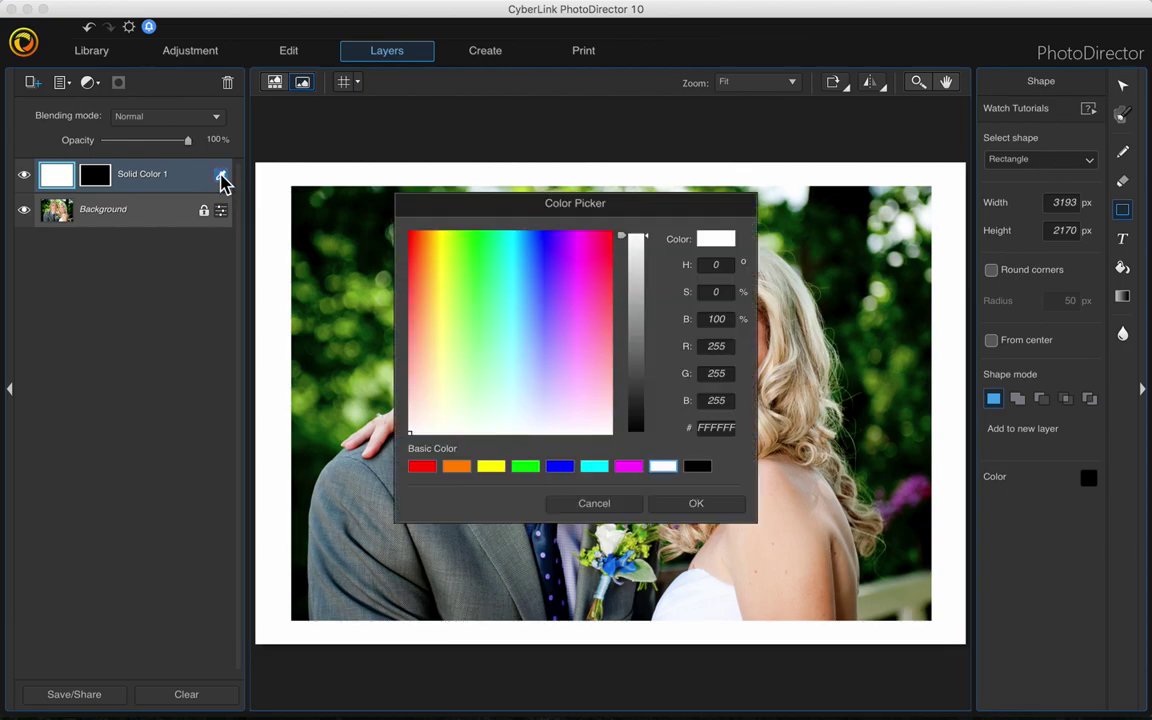
{"action": "left_click_drag", "start_coordinate": [571, 214], "coordinate": [202, 222]}
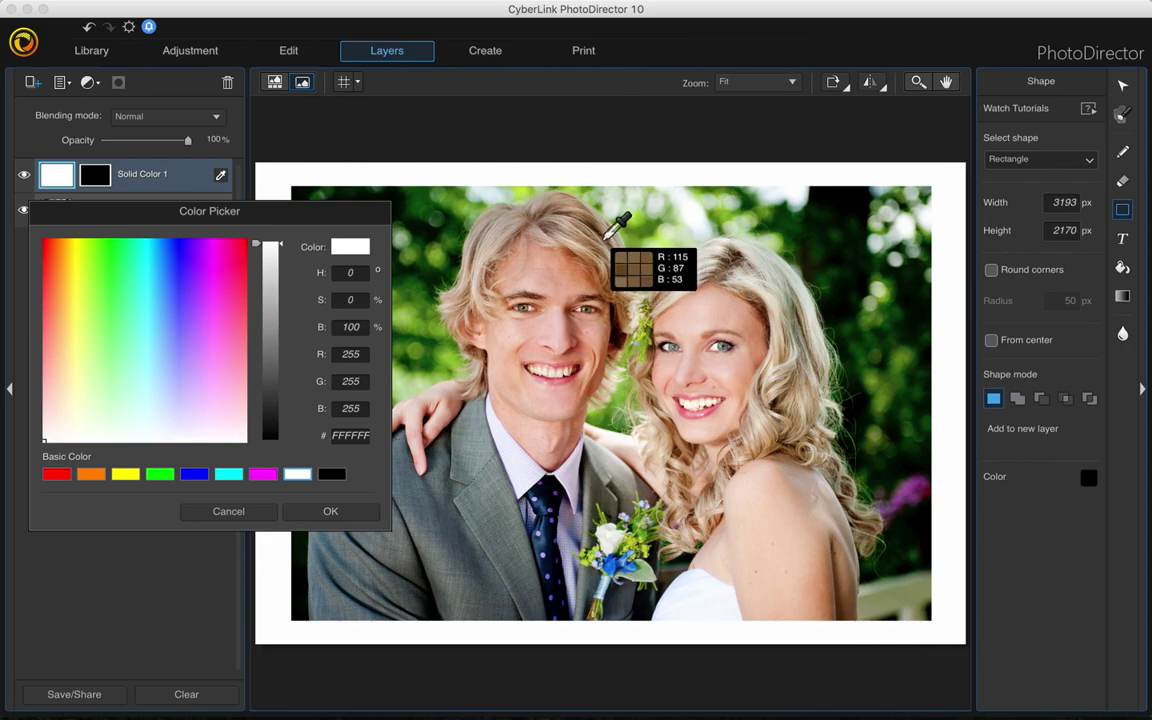
{"action": "left_click", "coordinate": [693, 267]}
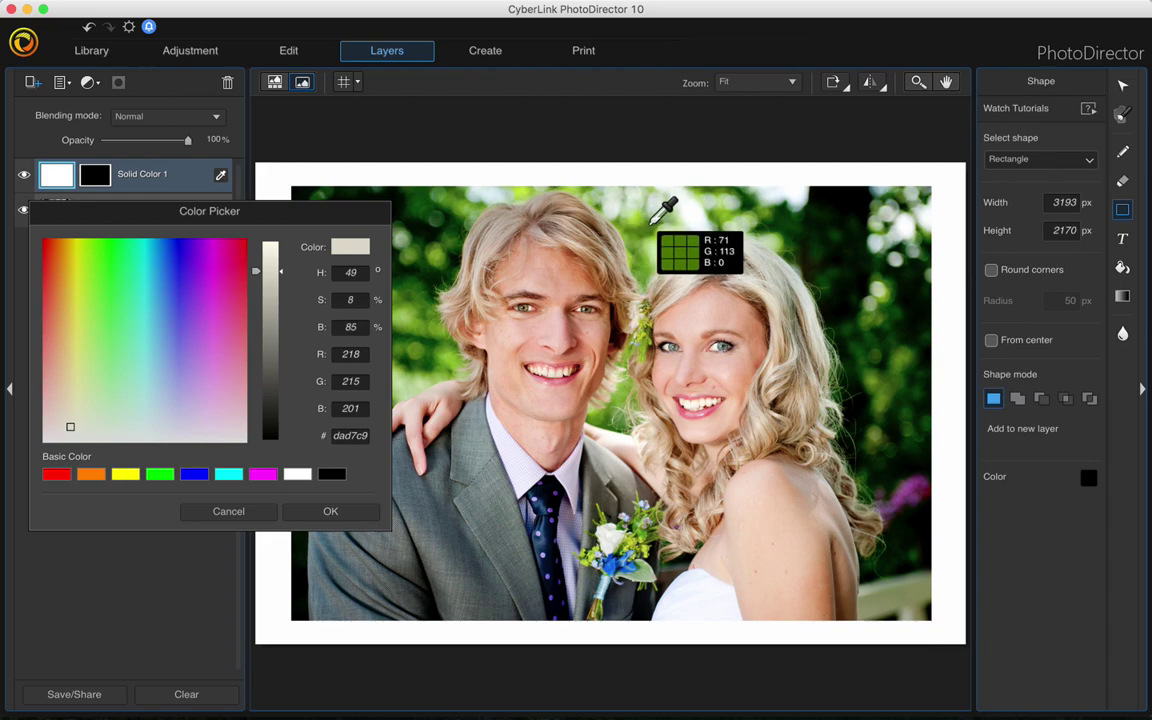
{"action": "left_click", "coordinate": [653, 221]}
{"action": "left_click", "coordinate": [320, 512]}
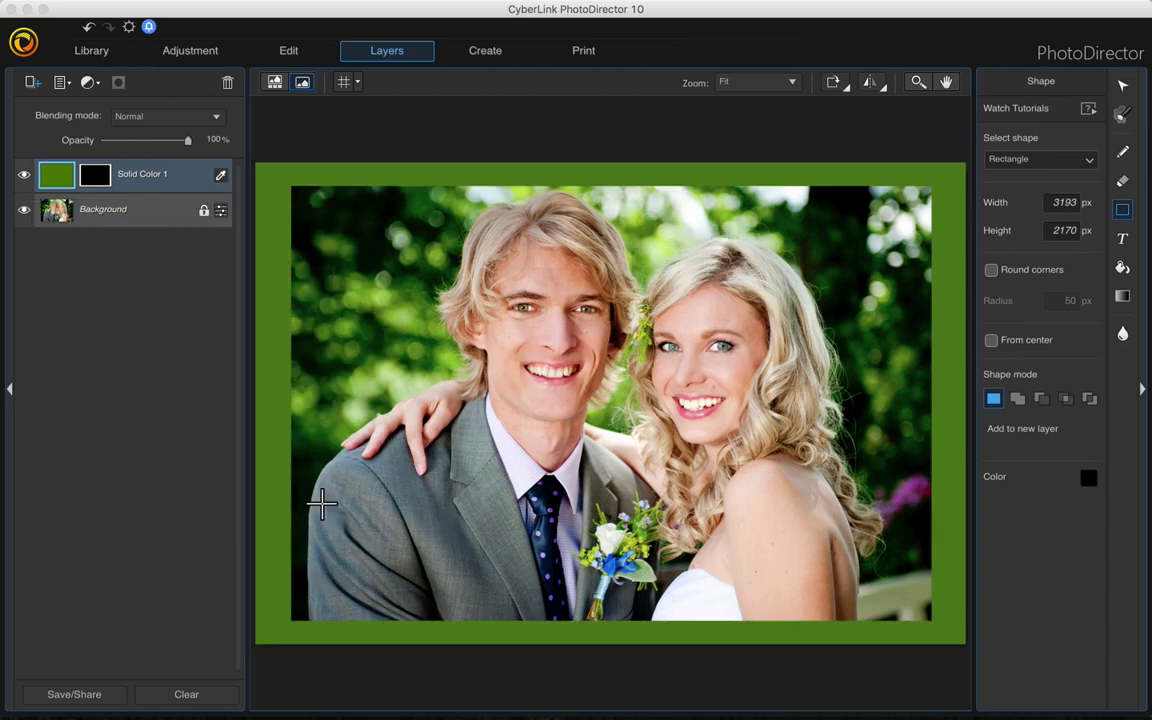
Change the frame colour to black.
{"action": "left_click", "coordinate": [221, 177]}
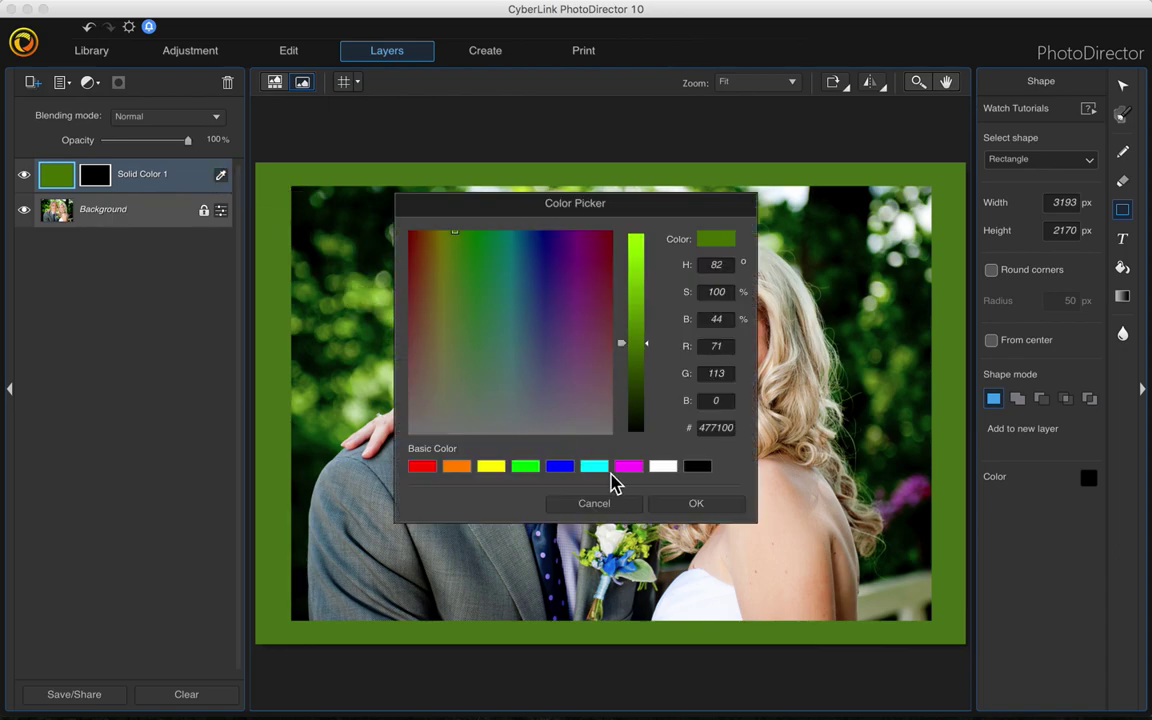
{"action": "left_click", "coordinate": [700, 468]}
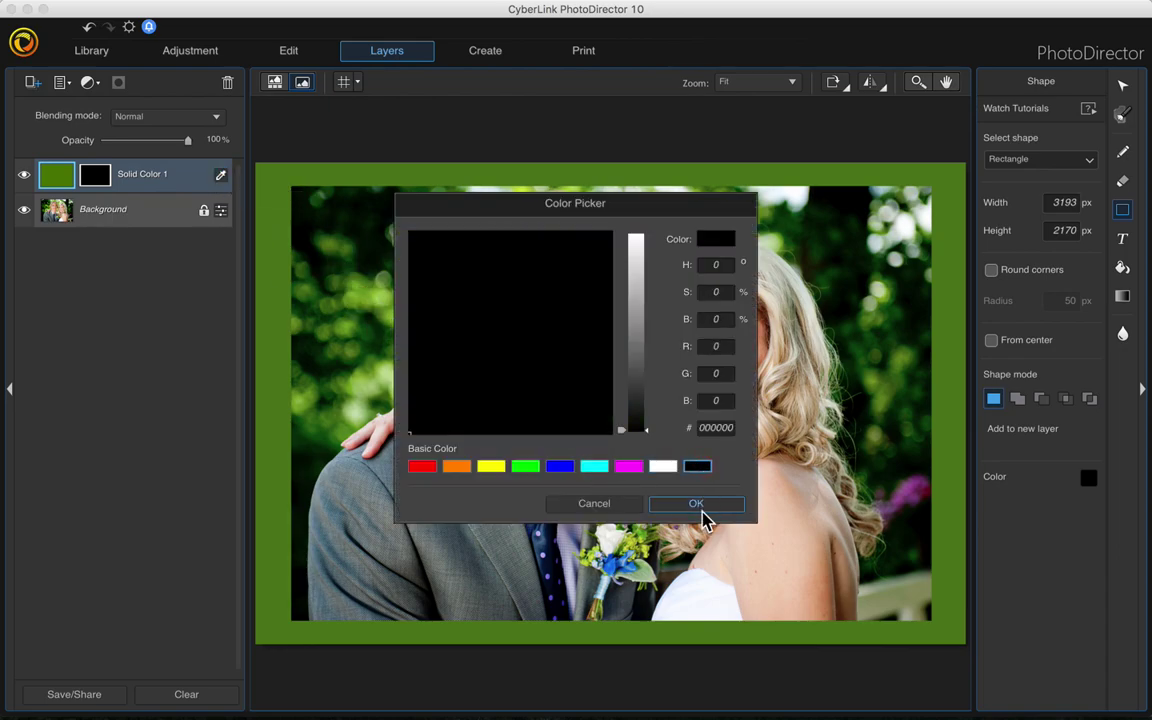
{"action": "left_click", "coordinate": [703, 506]}
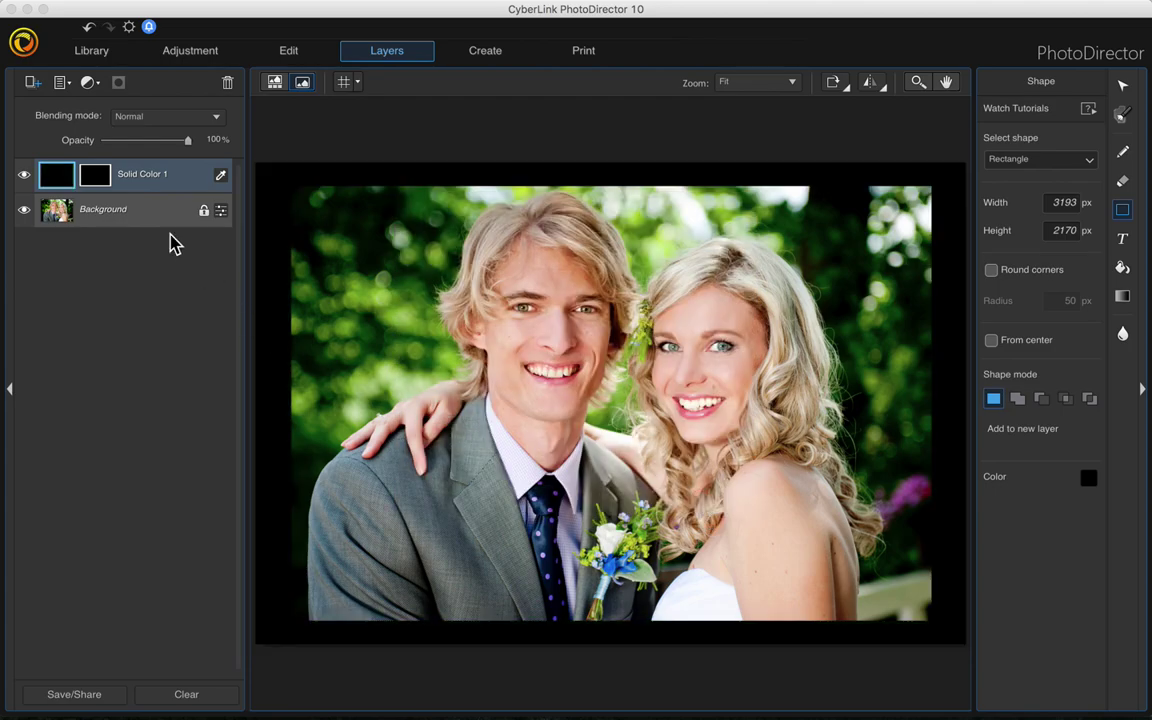
Recolour the frame with the light grey sampled from the groom's suit.
{"action": "left_click", "coordinate": [222, 177]}
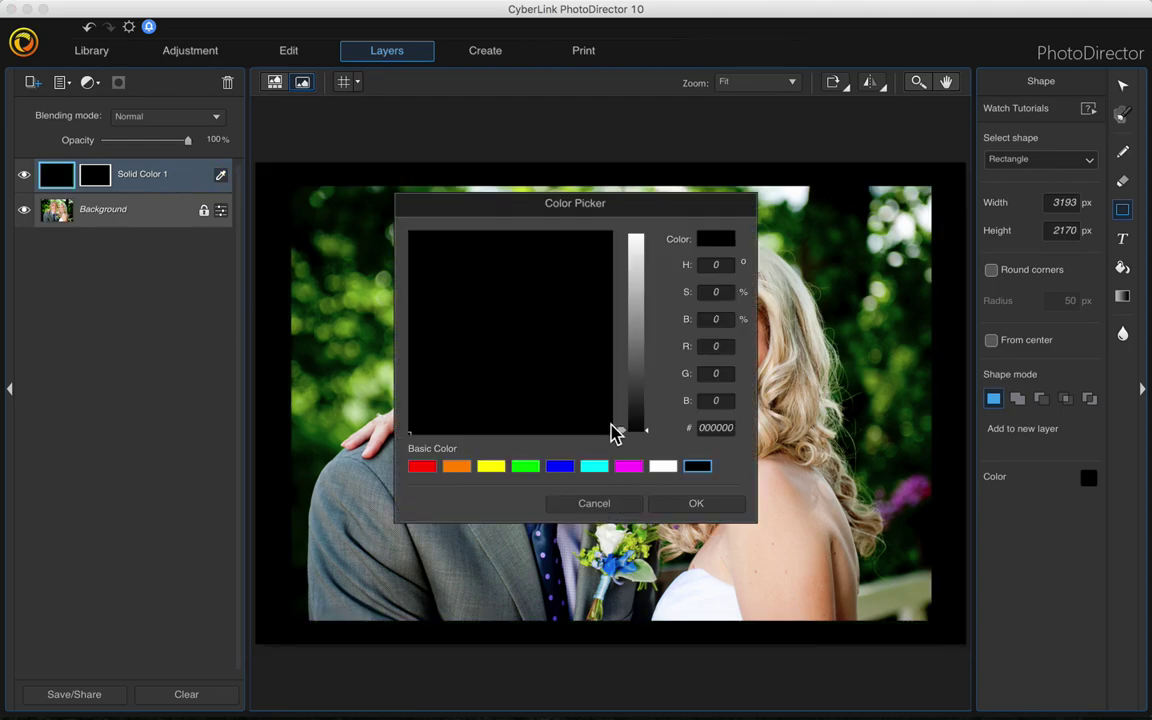
{"action": "left_click_drag", "start_coordinate": [630, 206], "coordinate": [341, 209]}
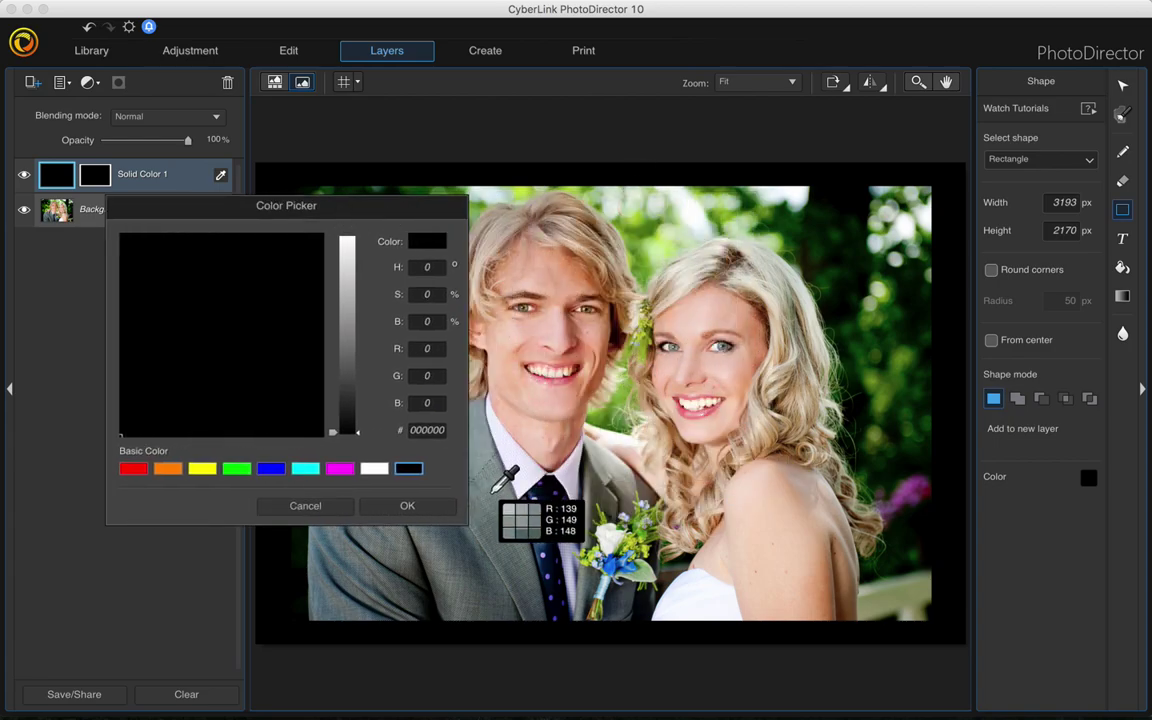
{"action": "left_click", "coordinate": [492, 492]}
{"action": "left_click", "coordinate": [422, 510]}
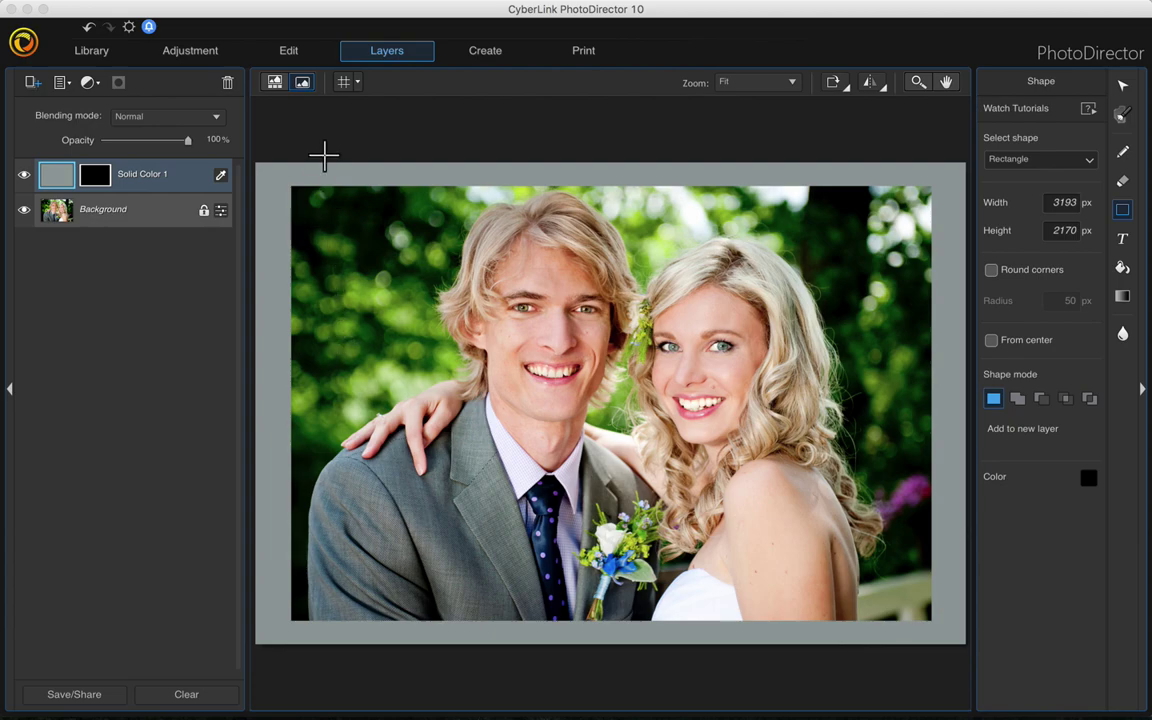
Switch to the Move tool and hide the wedding photo Background layer.
{"action": "key", "text": "v"}
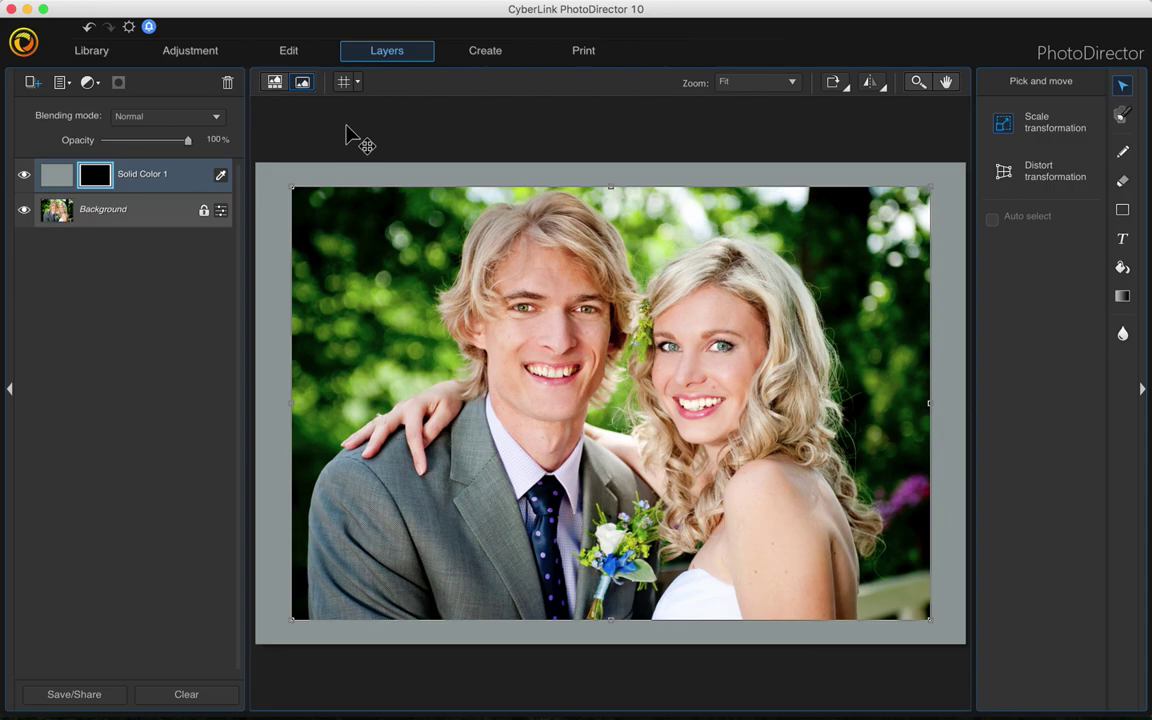
{"action": "left_click", "coordinate": [221, 10]}
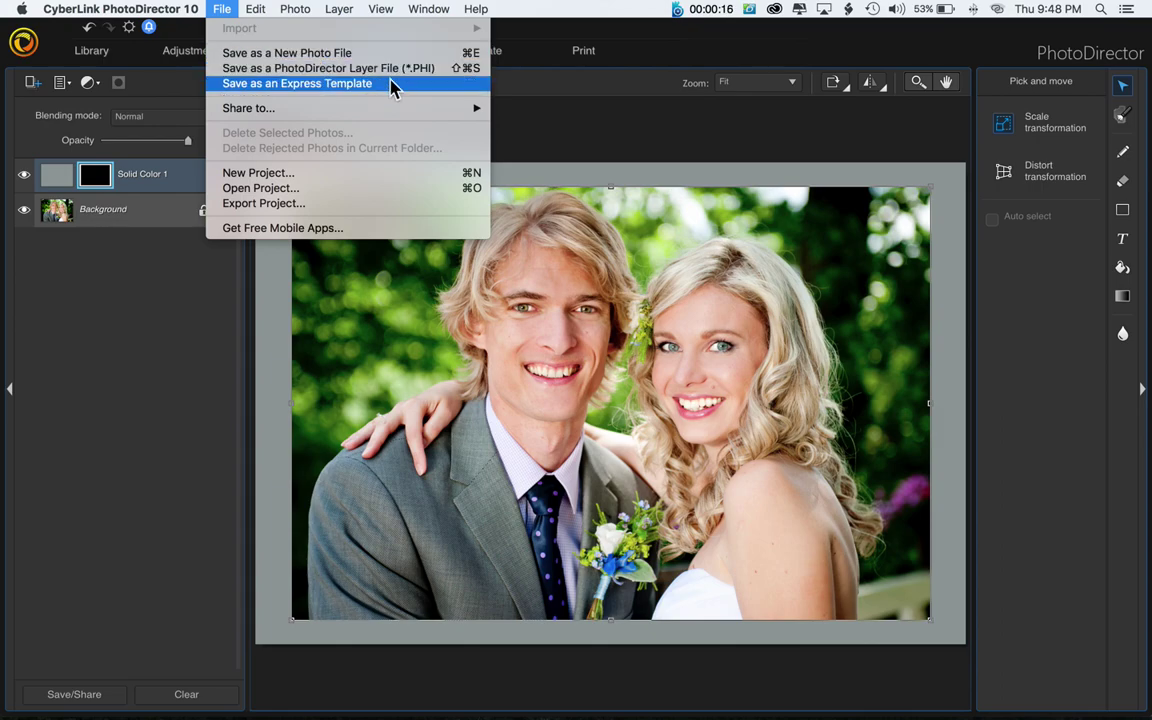
{"action": "left_click", "coordinate": [517, 124]}
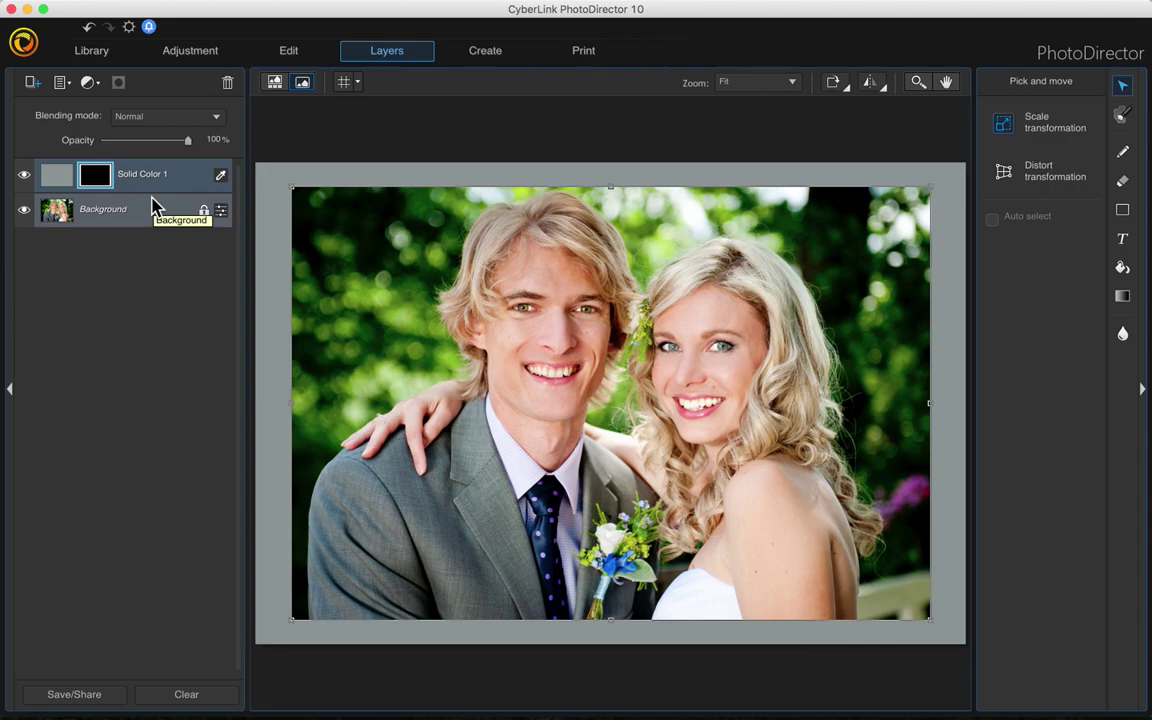
{"action": "left_click", "coordinate": [24, 210]}
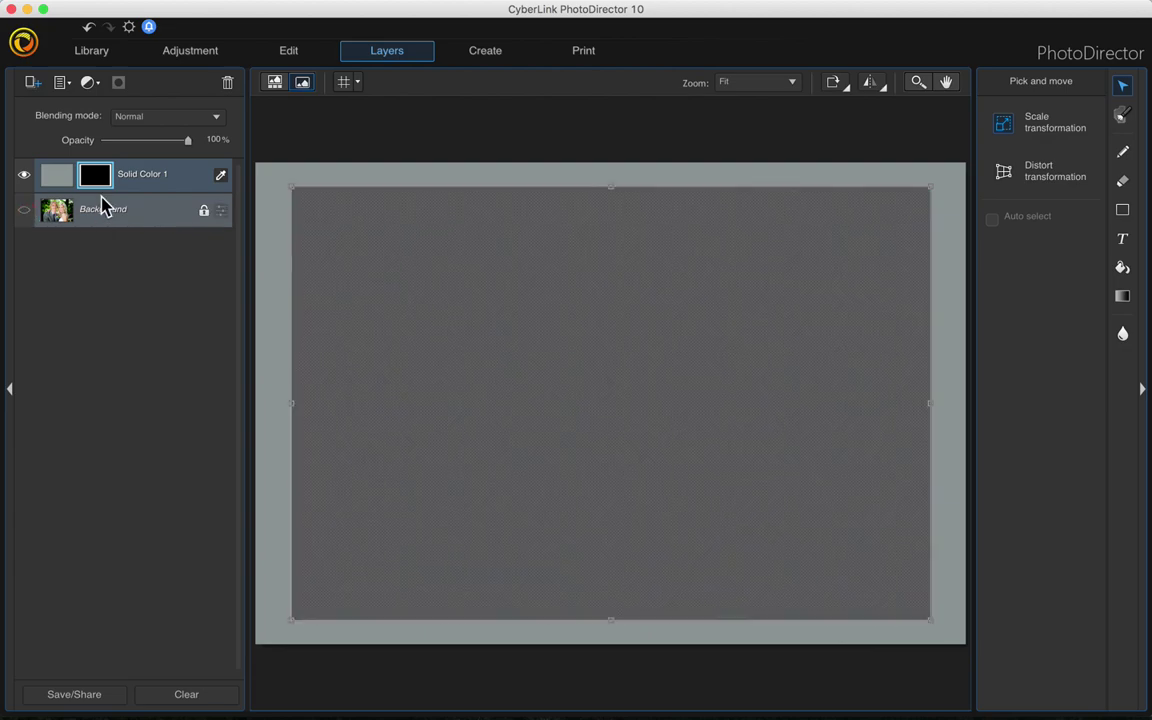
Save the frame as an Express Template named 'Frame Template' with DirectorZone sharing off.
{"action": "left_click", "coordinate": [72, 697]}
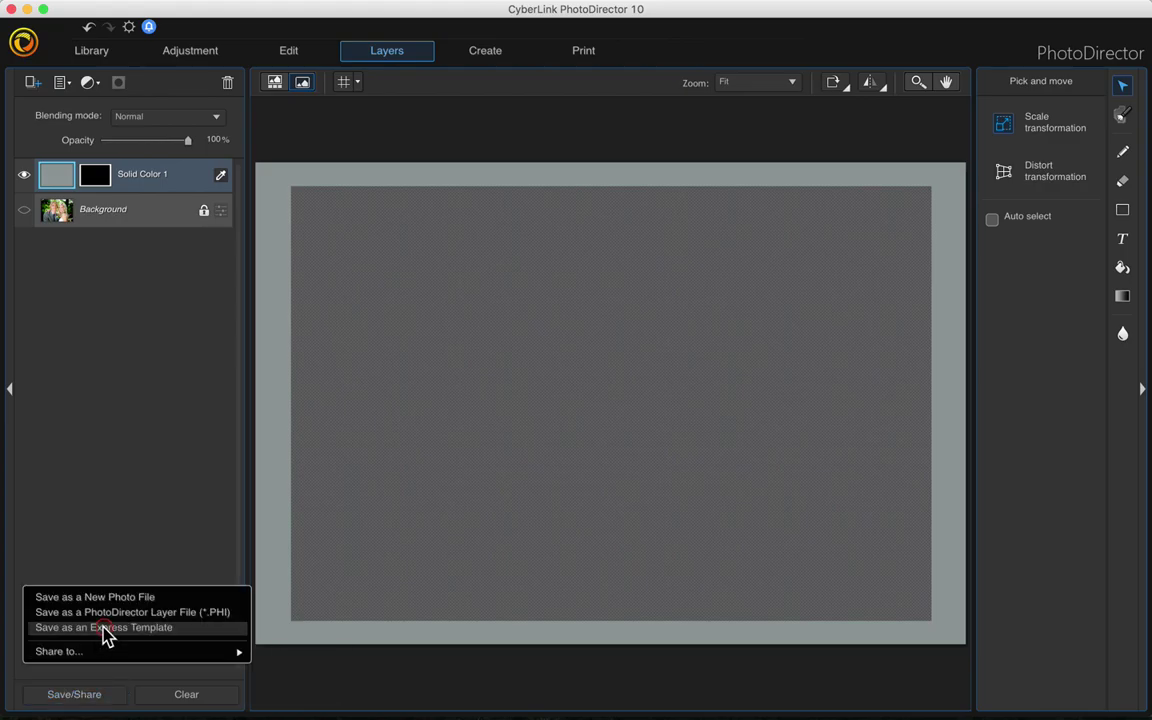
{"action": "left_click", "coordinate": [105, 628]}
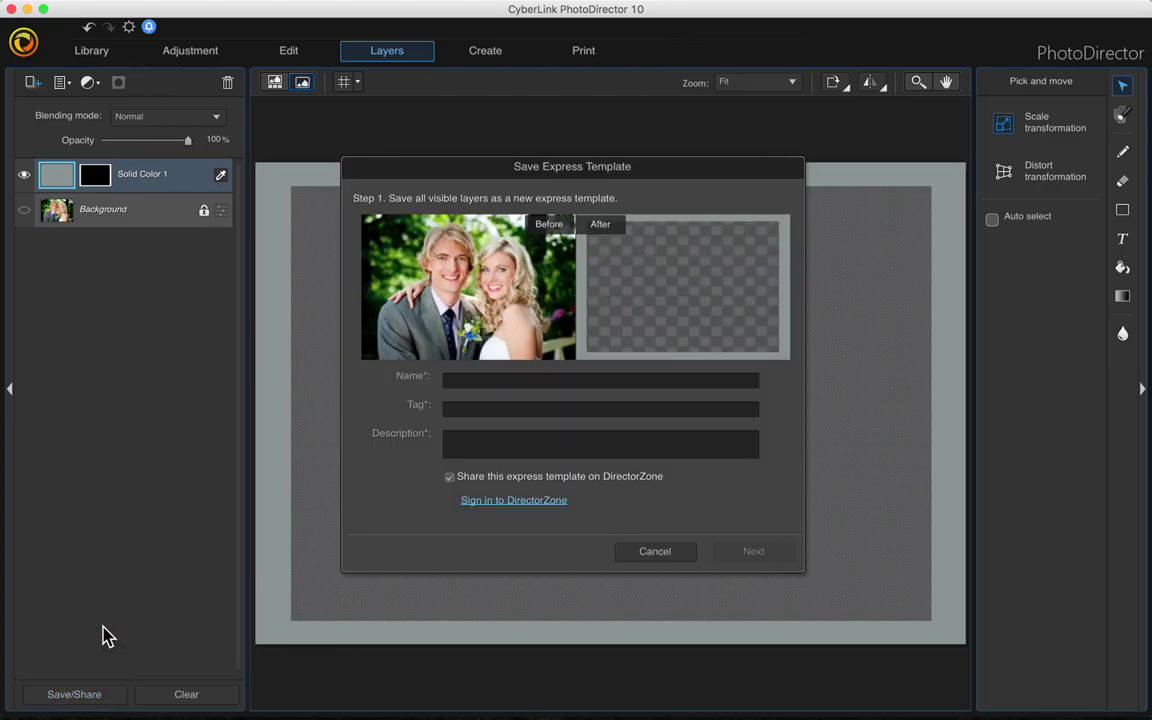
{"action": "left_click", "coordinate": [449, 478]}
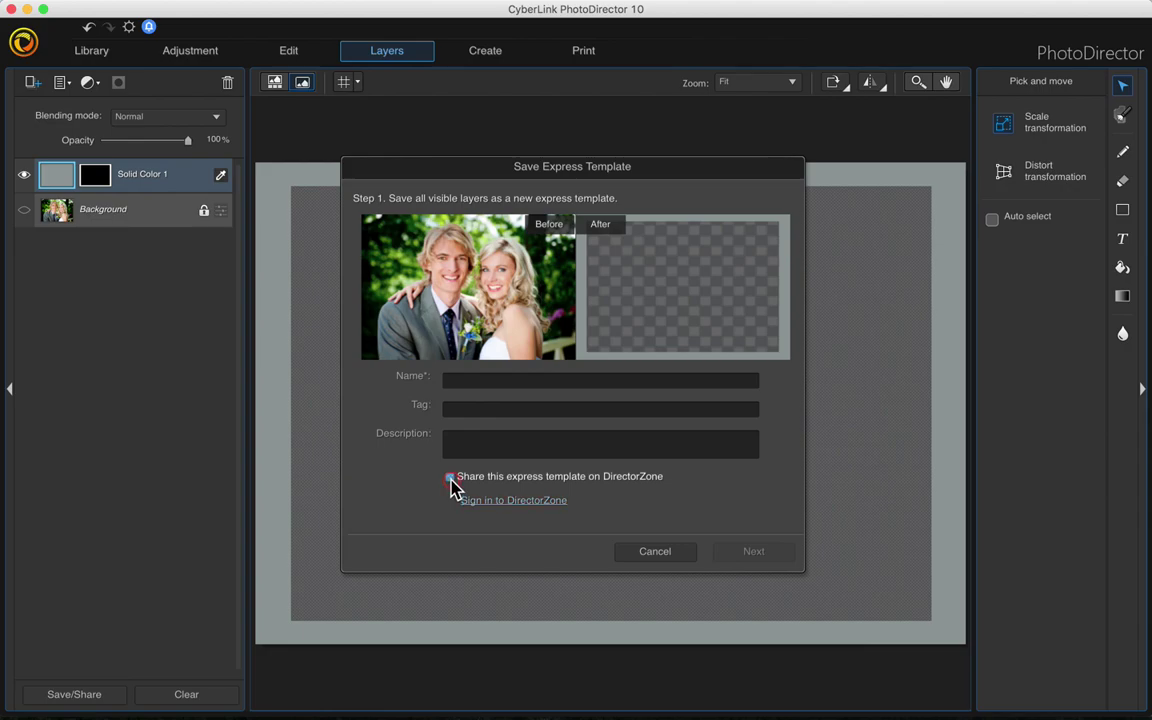
{"action": "left_click", "coordinate": [462, 380]}
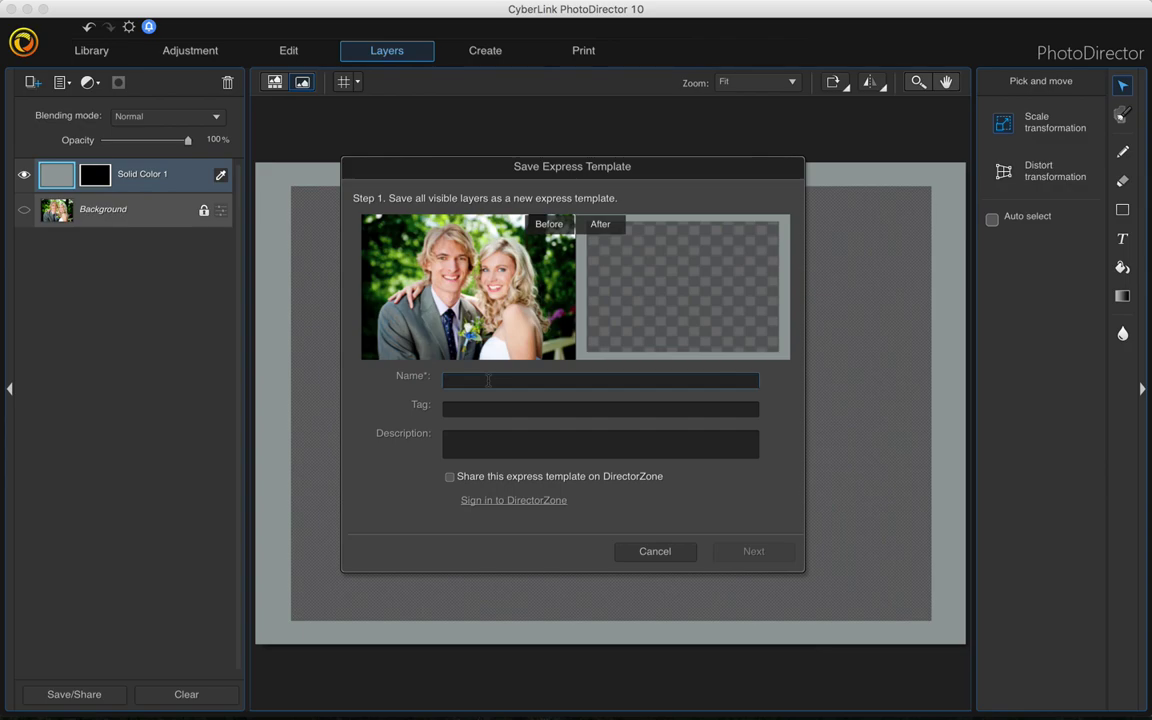
{"action": "type", "text": "Frame Template"}
{"action": "left_click", "coordinate": [753, 553]}
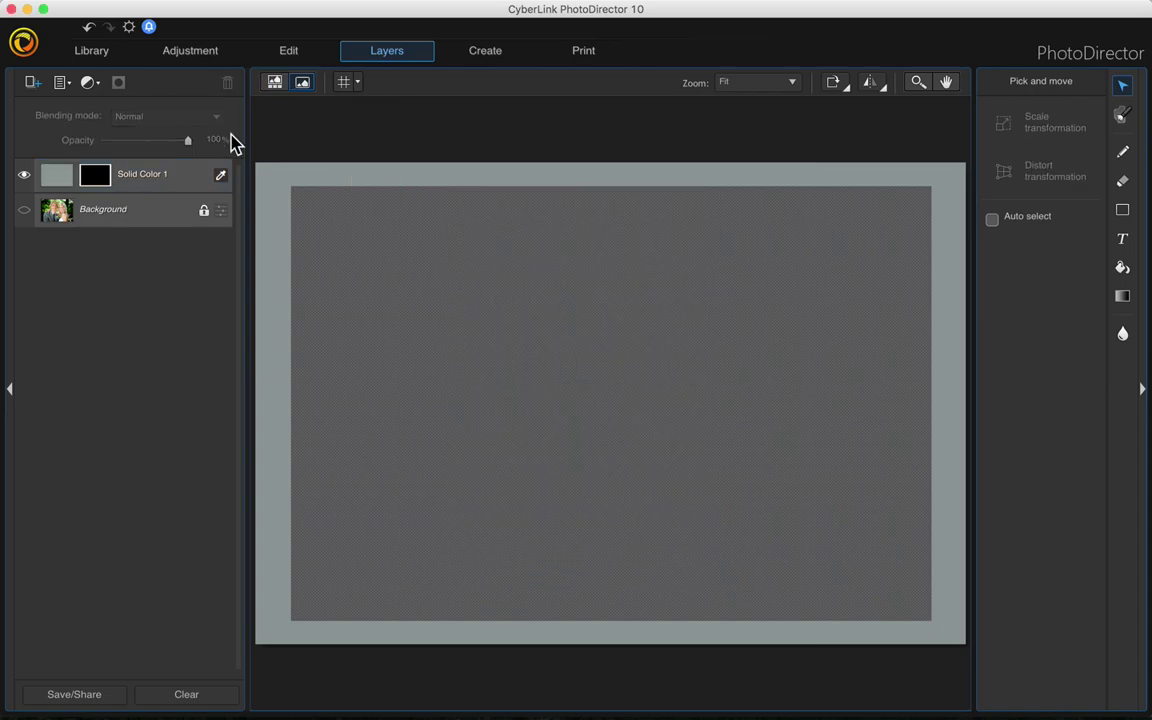
Open 11. Wedding Couple.jpg from the filmstrip, discarding the unsaved frame edits.
{"action": "left_click", "coordinate": [275, 84]}
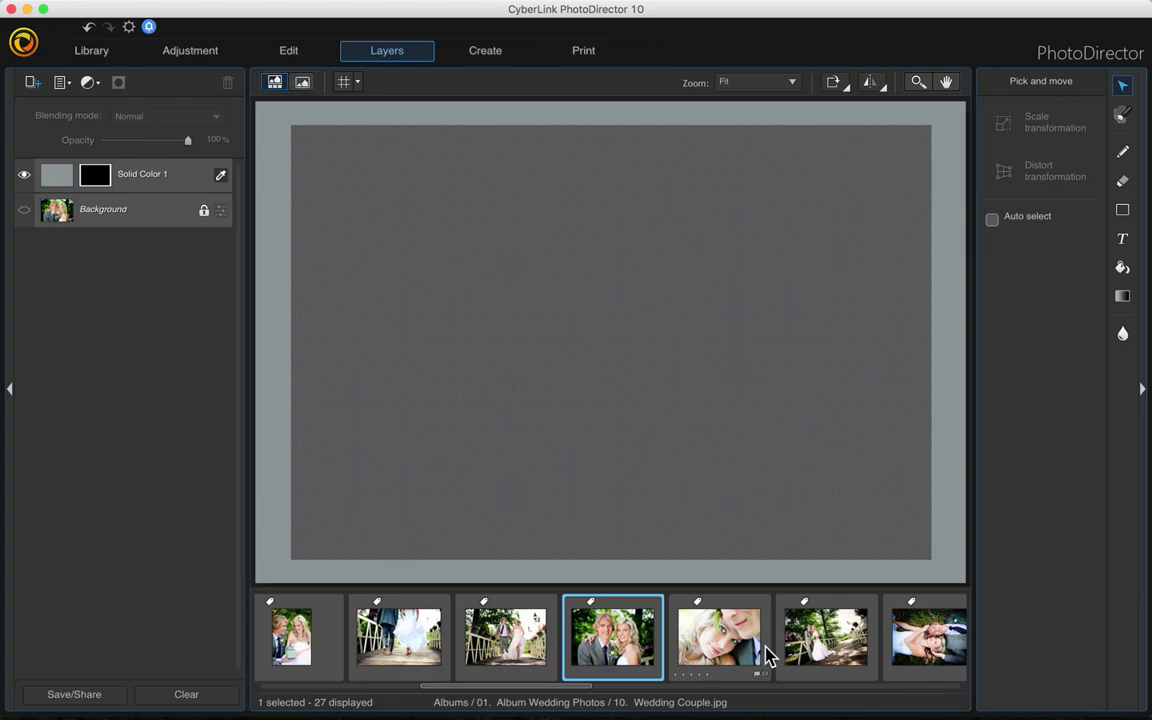
{"action": "scroll", "coordinate": [768, 655], "scroll_direction": "right", "scroll_amount": 4}
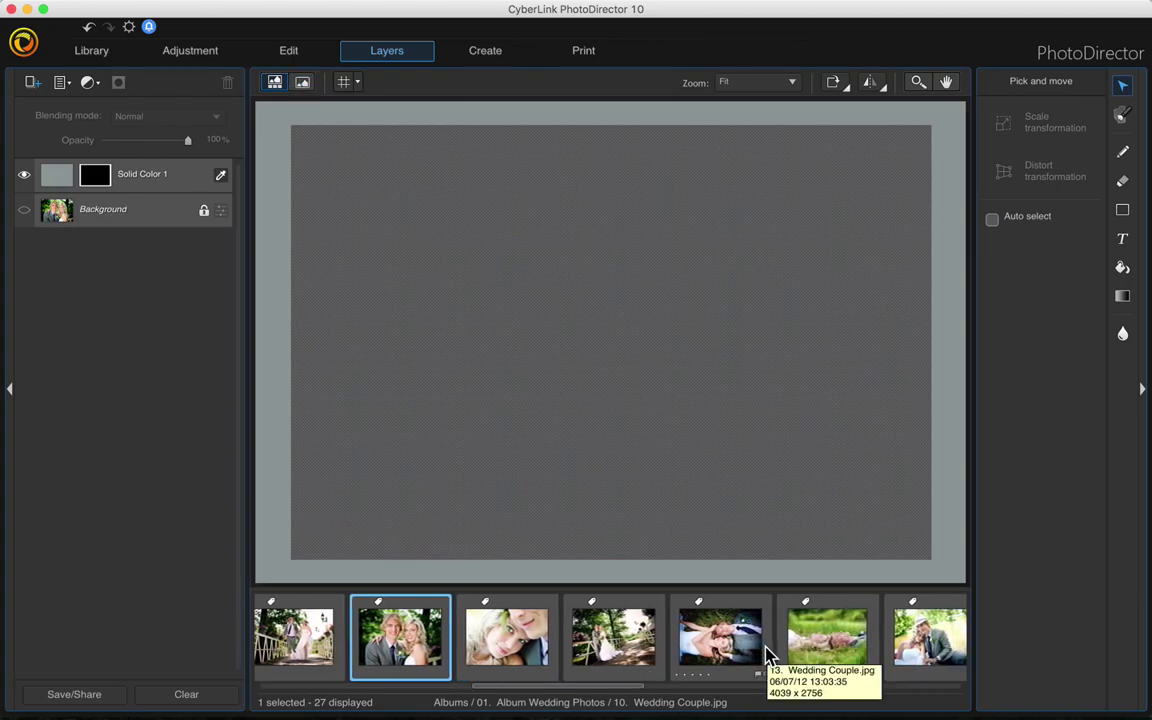
{"action": "left_click", "coordinate": [518, 637]}
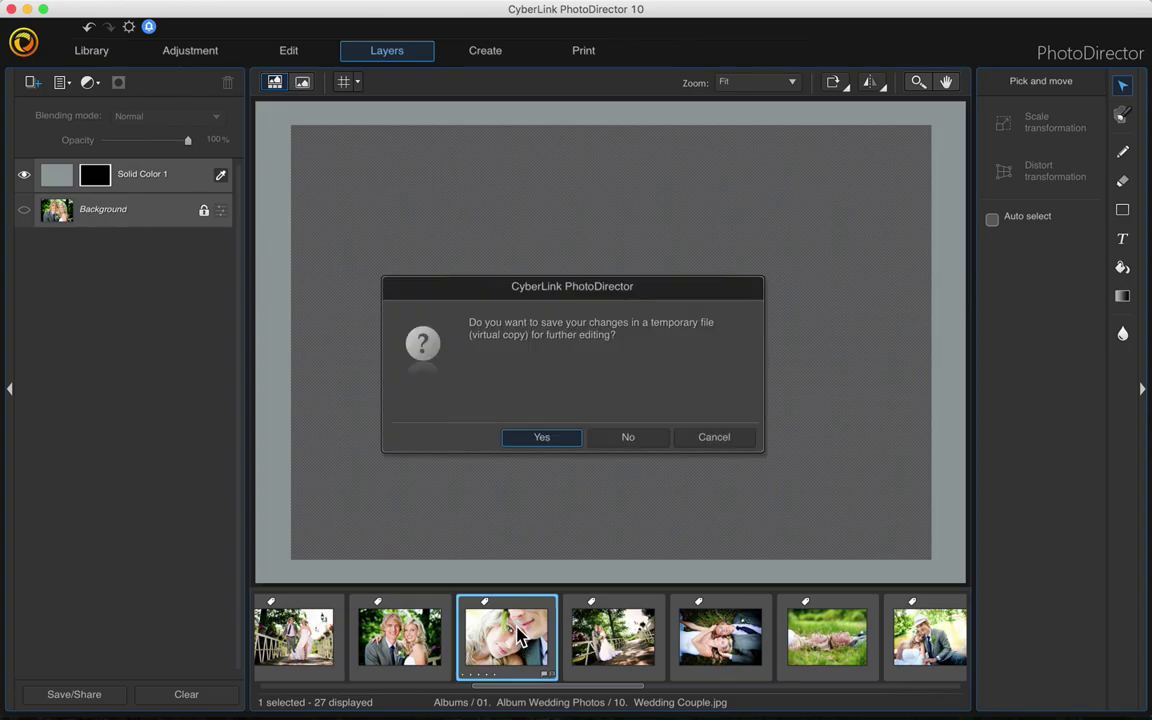
{"action": "left_click", "coordinate": [633, 440]}
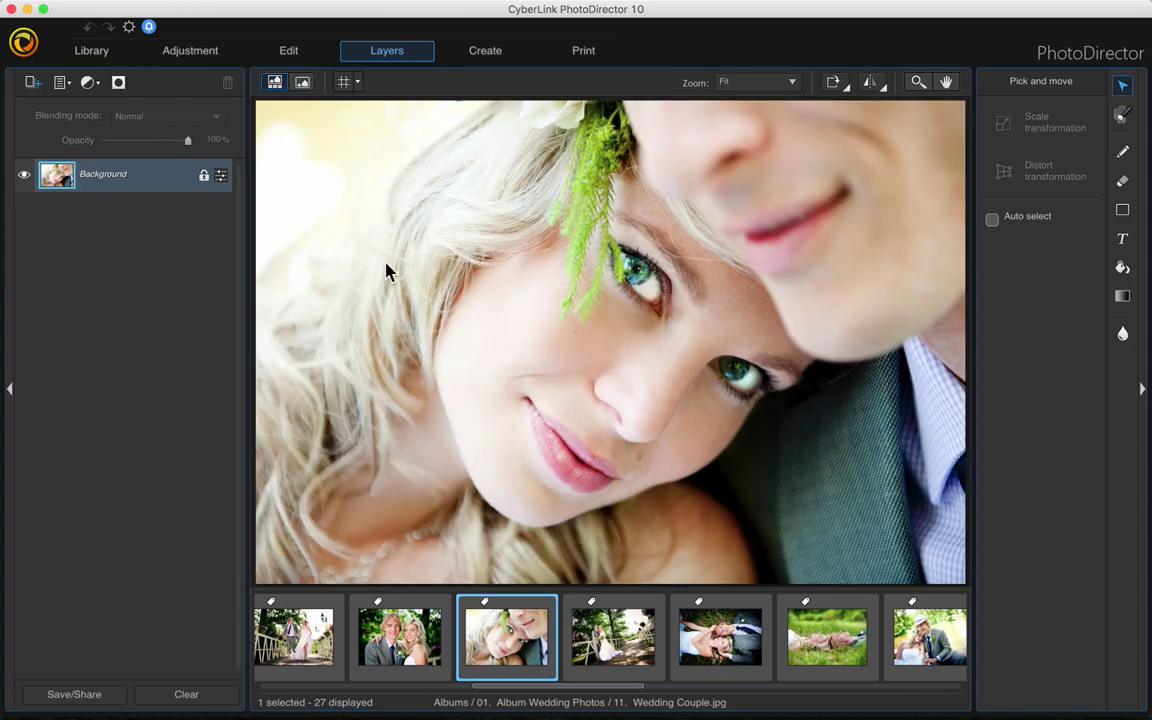
Apply the saved Frame Template from My Creations to 11. Wedding Couple.jpg.
{"action": "left_click", "coordinate": [37, 88]}
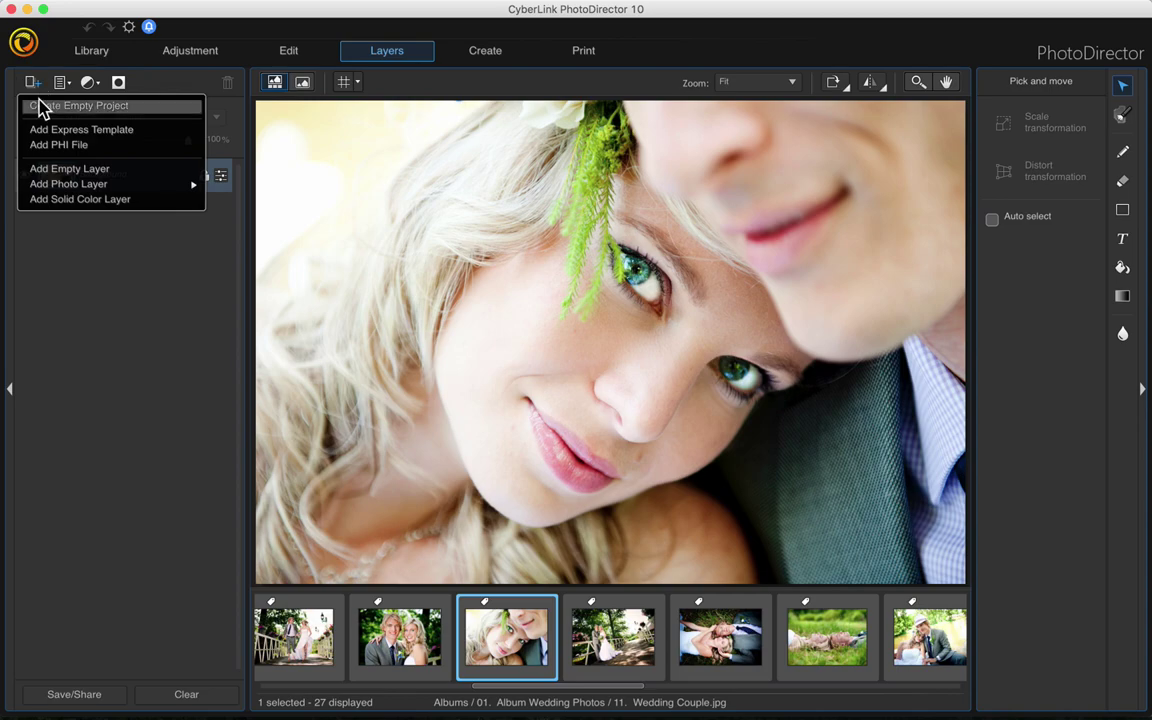
{"action": "left_click", "coordinate": [45, 132]}
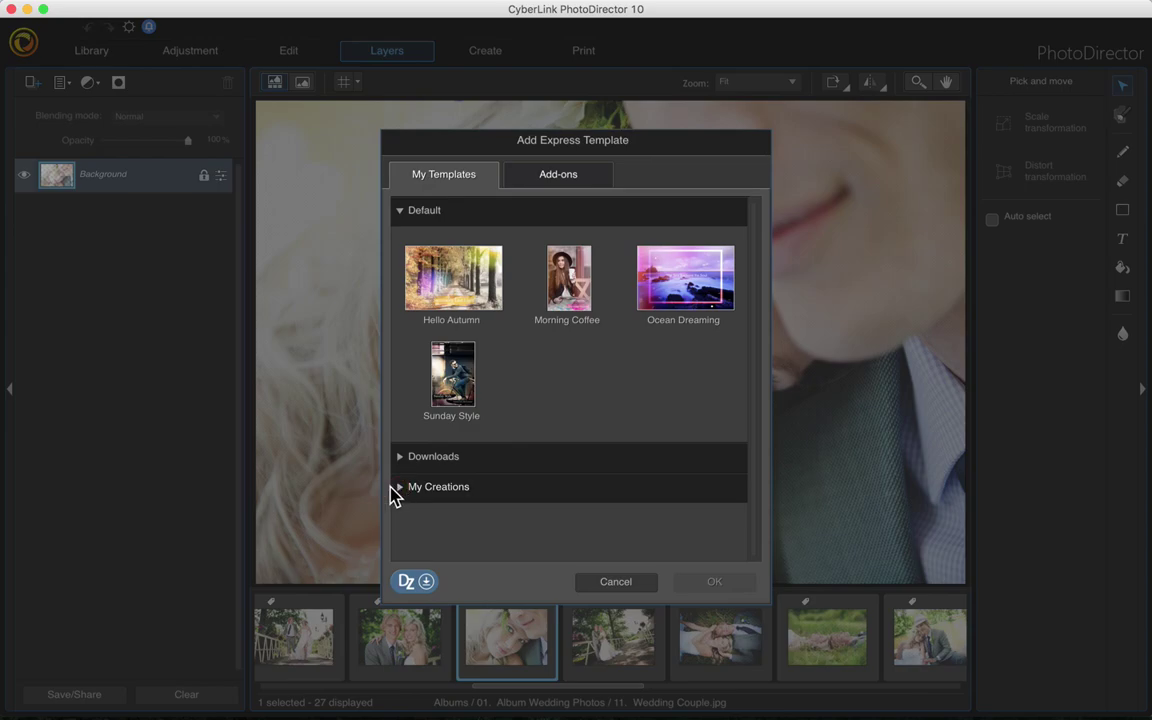
{"action": "left_click", "coordinate": [398, 487]}
{"action": "left_click_drag", "start_coordinate": [753, 275], "coordinate": [755, 378]}
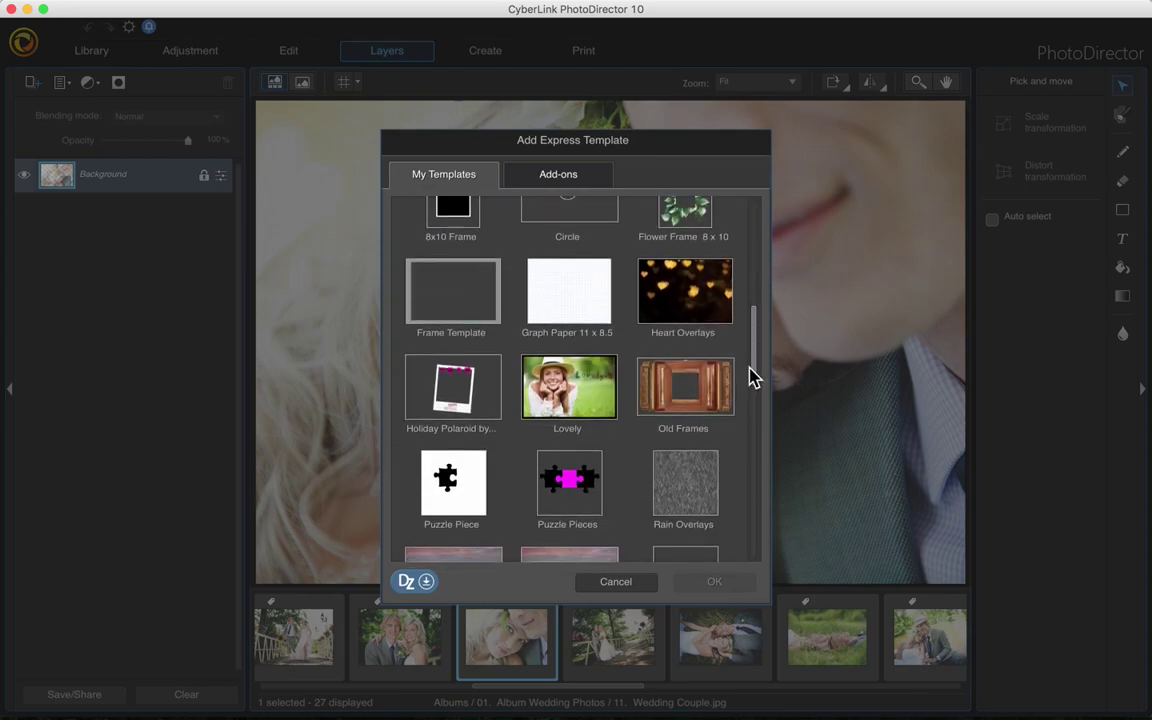
{"action": "double_click", "coordinate": [472, 300]}
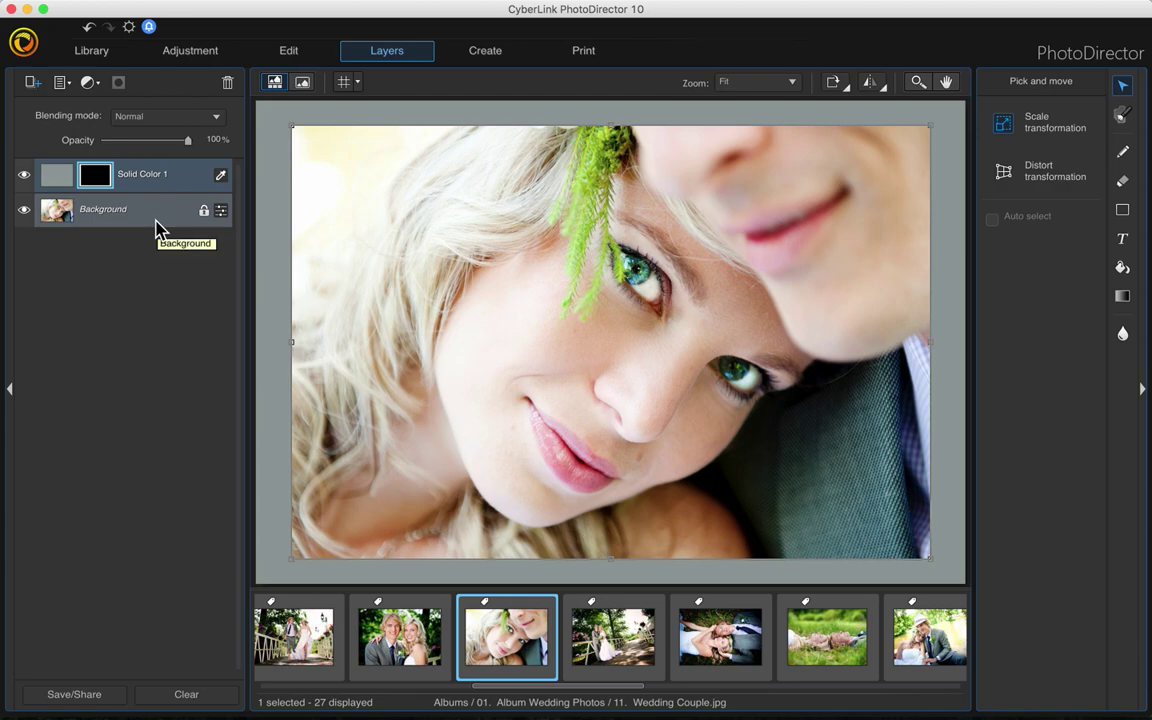
Recolour the applied frame to black, then to white, using the colour swatches.
{"action": "left_click", "coordinate": [303, 84]}
{"action": "left_click", "coordinate": [222, 177]}
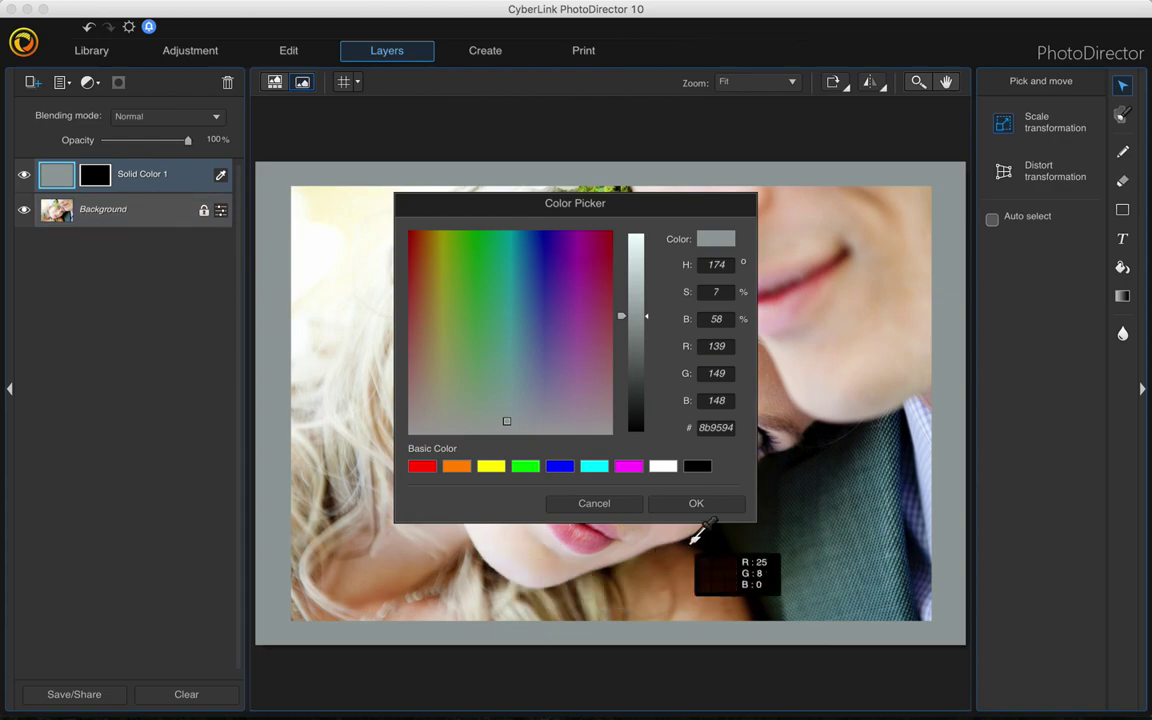
{"action": "left_click", "coordinate": [701, 467]}
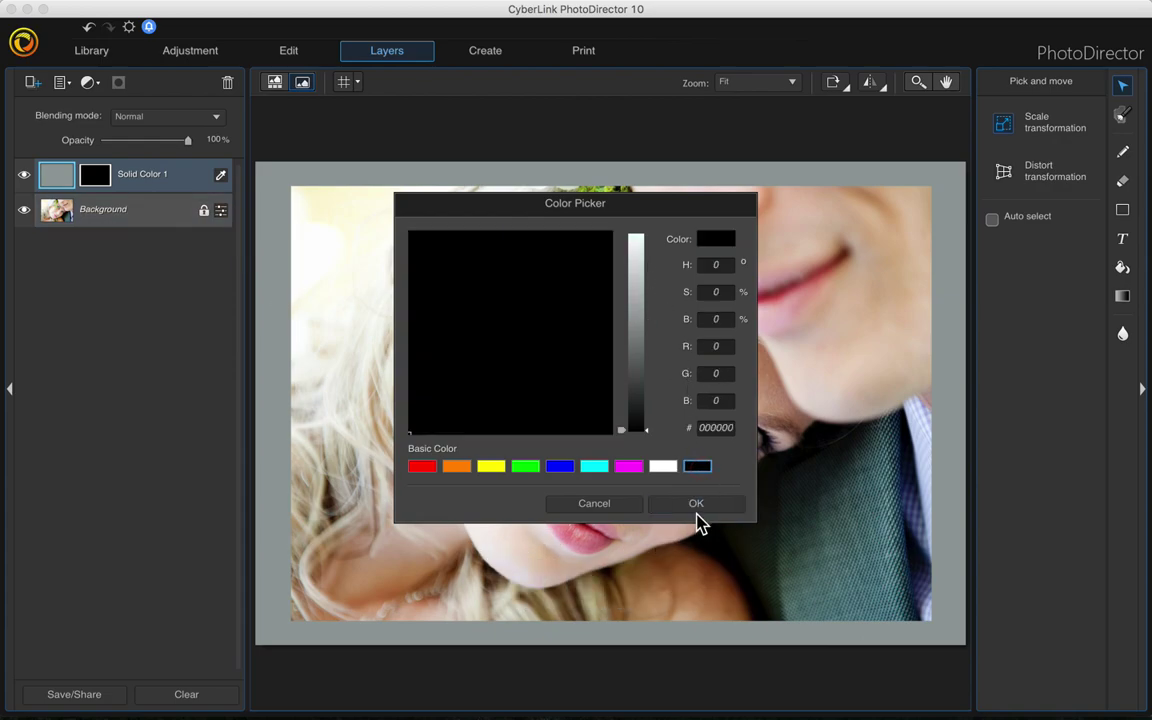
{"action": "left_click", "coordinate": [696, 505]}
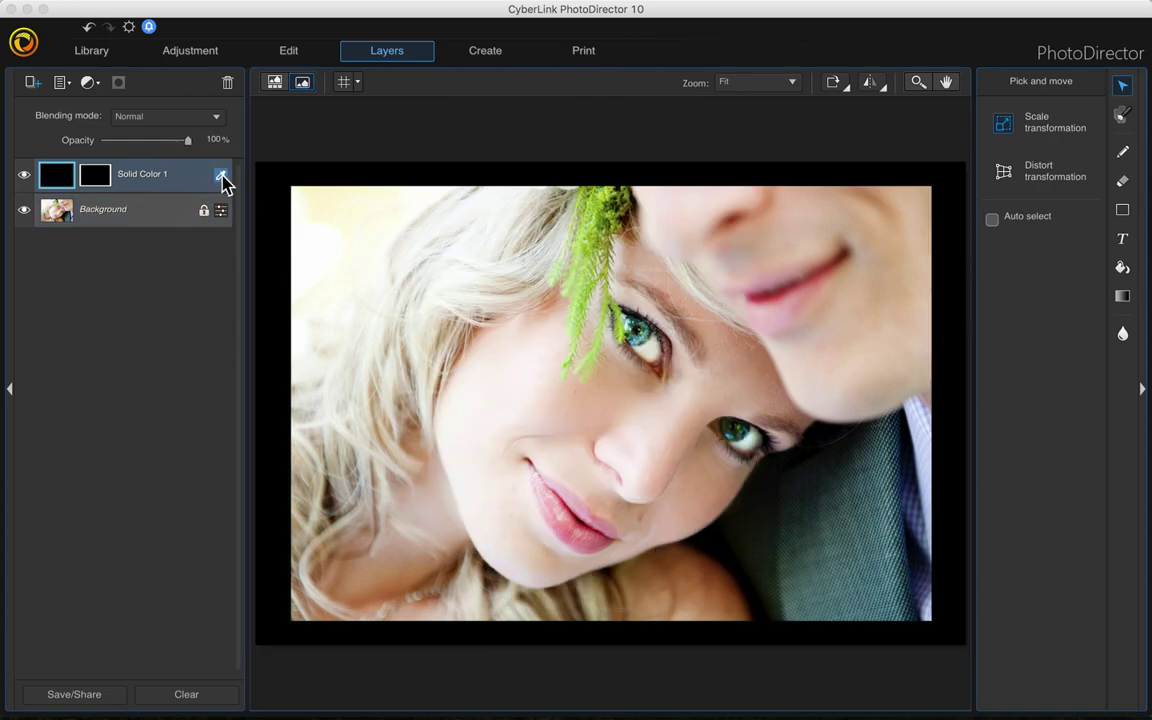
{"action": "left_click", "coordinate": [222, 177]}
{"action": "left_click", "coordinate": [666, 470]}
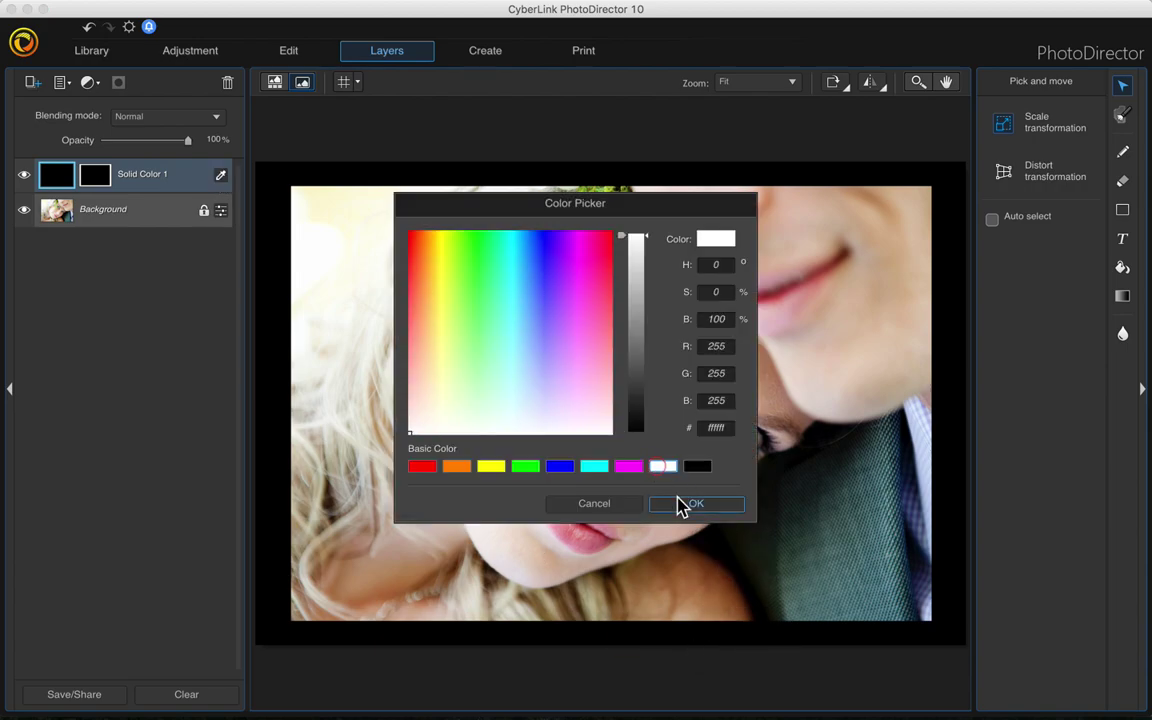
{"action": "left_click", "coordinate": [681, 504]}
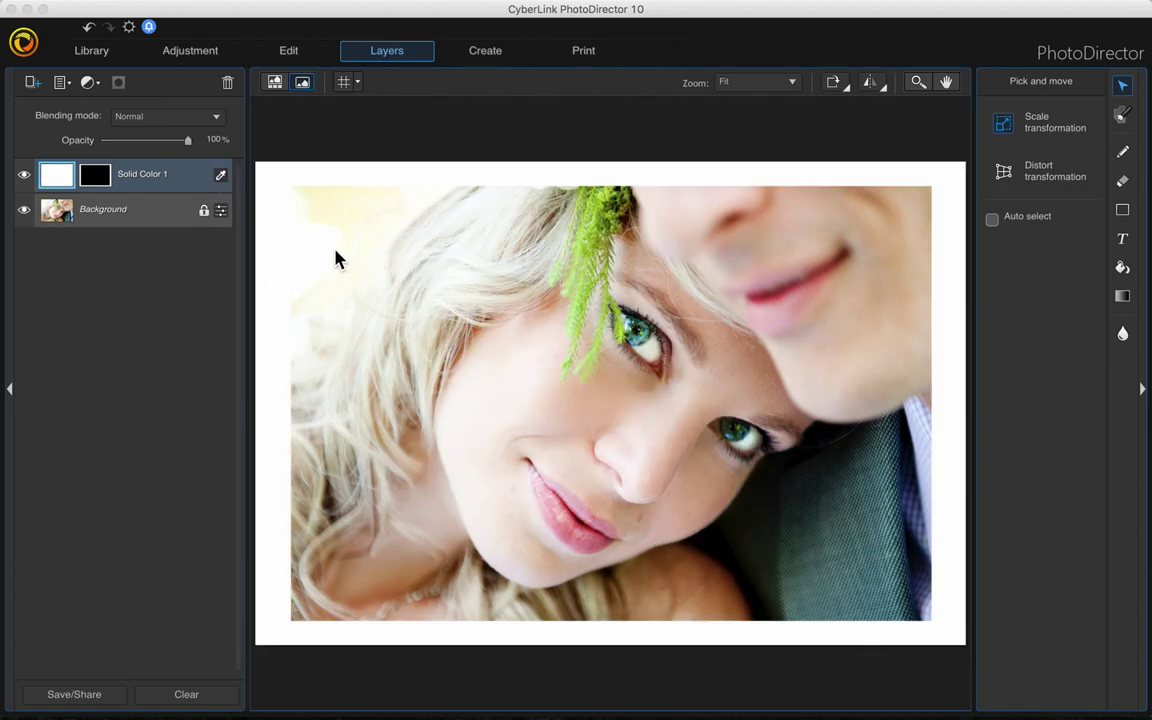
Open 14. Wedding Couple.jpg from the filmstrip, discarding changes to the previous photo.
{"action": "left_click", "coordinate": [275, 83]}
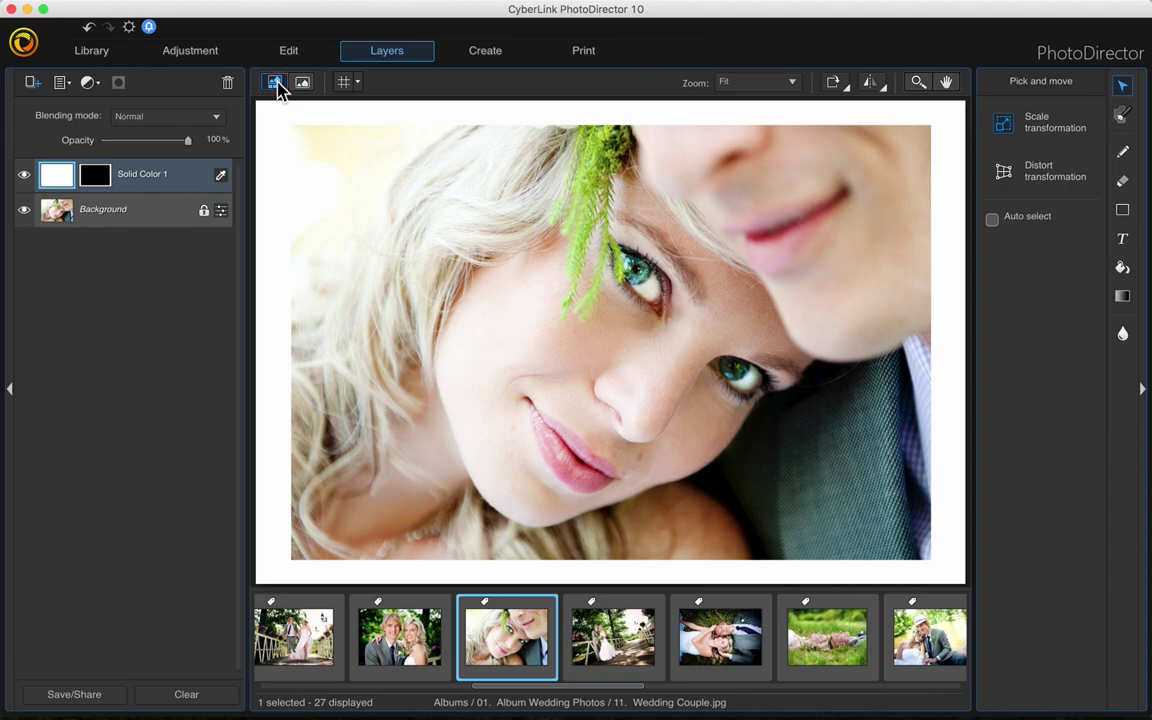
{"action": "left_click", "coordinate": [790, 655]}
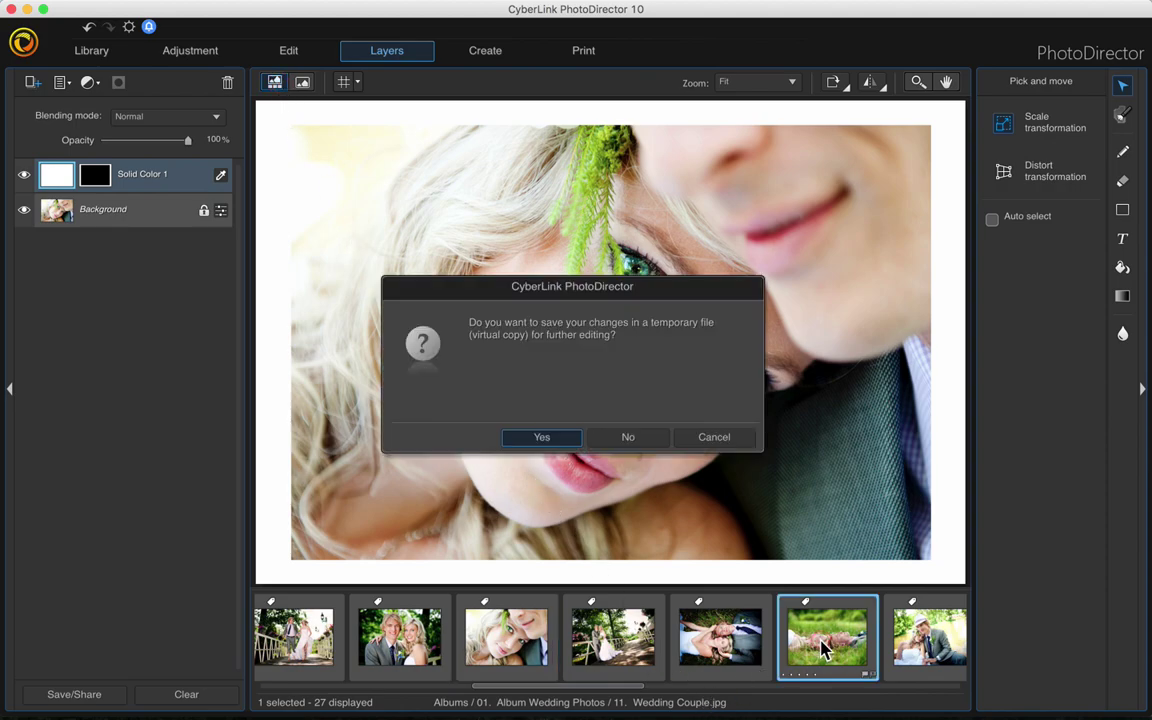
{"action": "left_click", "coordinate": [608, 440]}
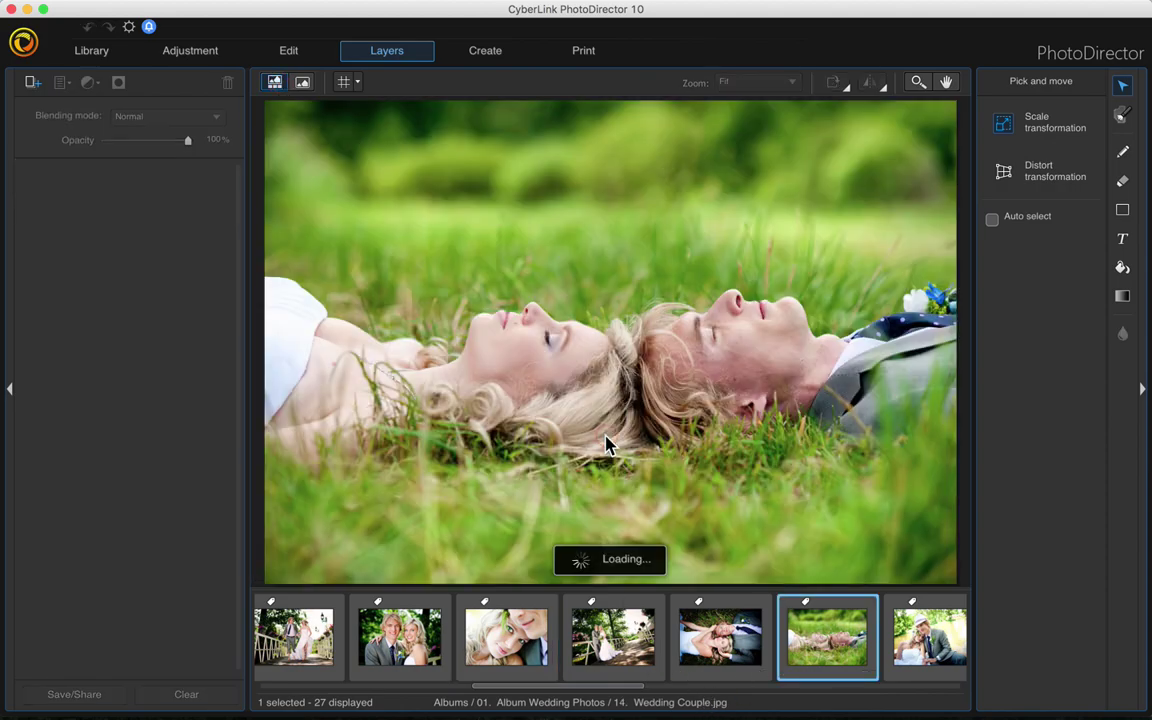
Apply the saved Frame Template from My Creations to the grass photo.
{"action": "left_click", "coordinate": [36, 86]}
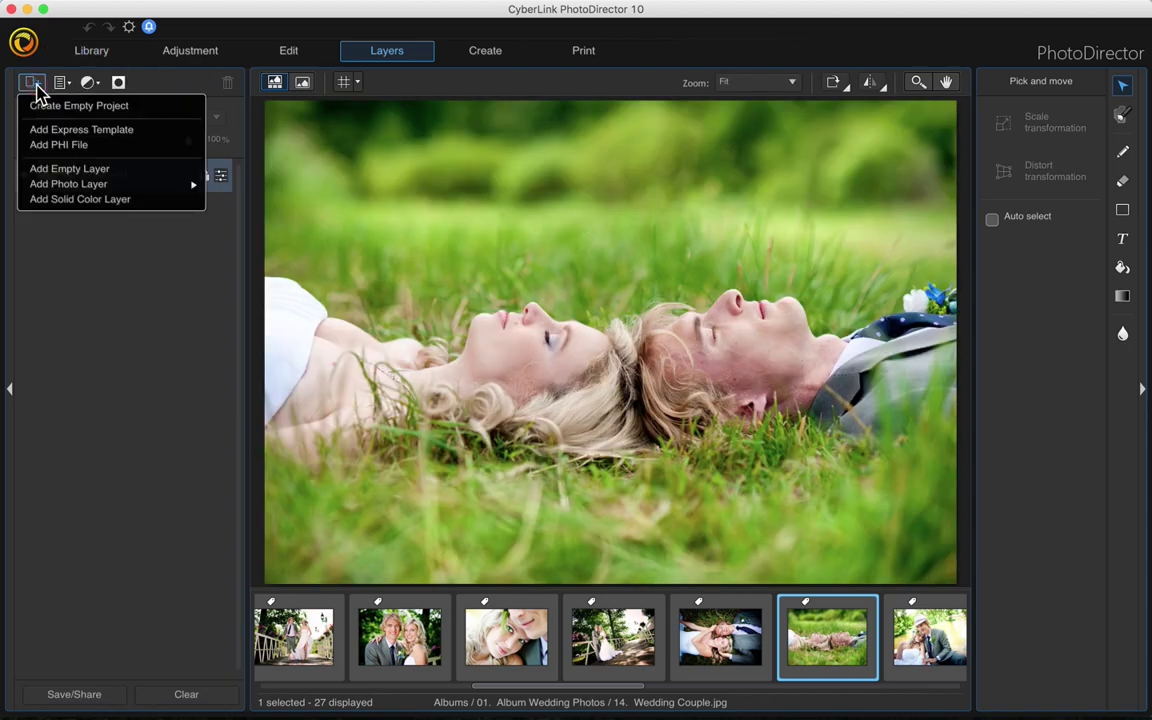
{"action": "left_click", "coordinate": [45, 134]}
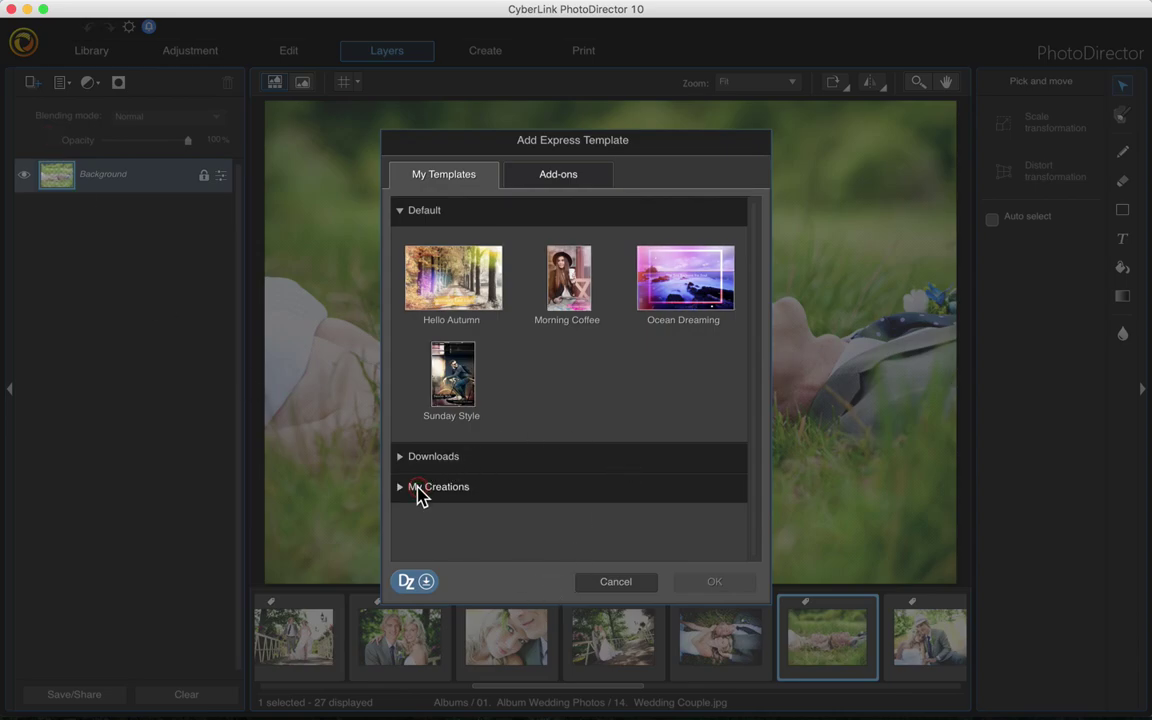
{"action": "left_click", "coordinate": [418, 489]}
{"action": "scroll", "coordinate": [540, 504], "scroll_direction": "down", "scroll_amount": 5}
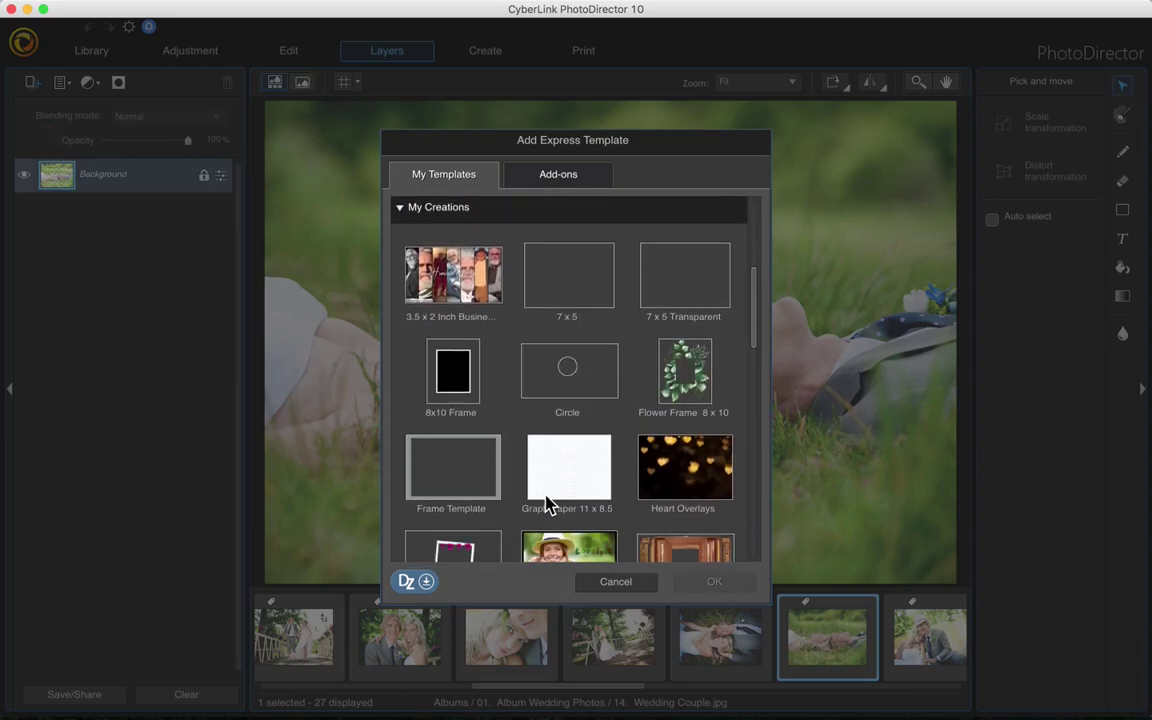
{"action": "scroll", "coordinate": [548, 505], "scroll_direction": "down", "scroll_amount": 1}
{"action": "double_click", "coordinate": [453, 438]}
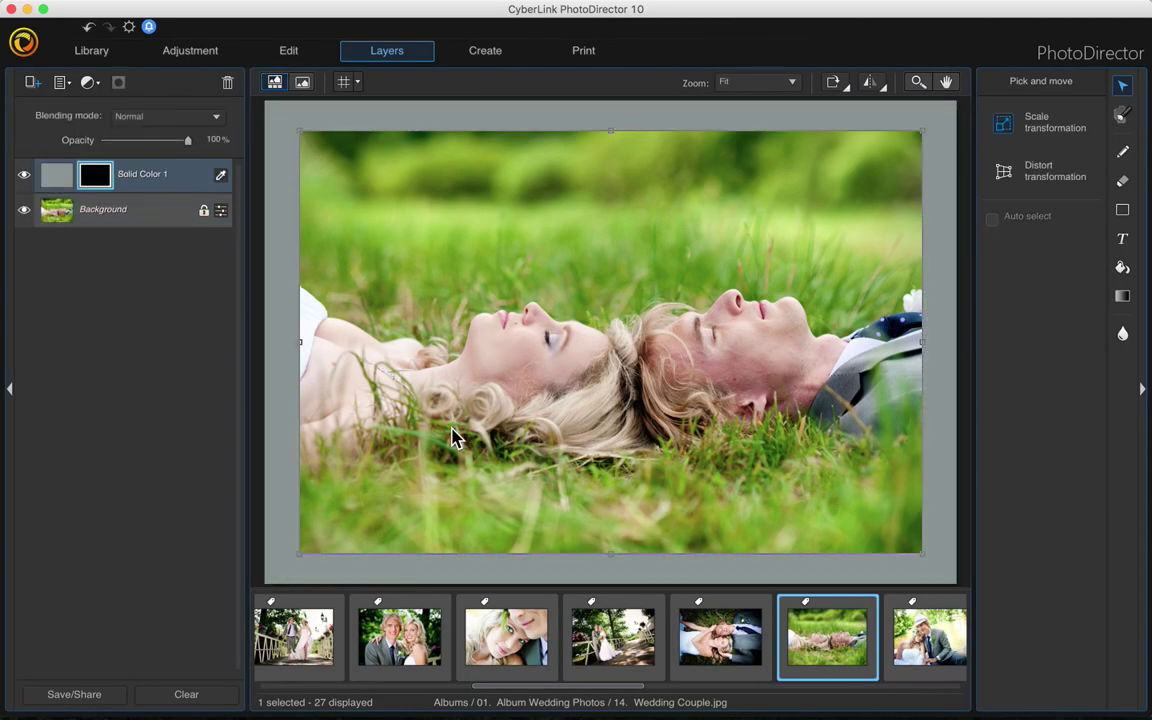
Recolour the frame grass green (8ba940) sampled from the grass in the photo.
{"action": "left_click", "coordinate": [220, 176]}
{"action": "left_click_drag", "start_coordinate": [668, 205], "coordinate": [236, 207]}
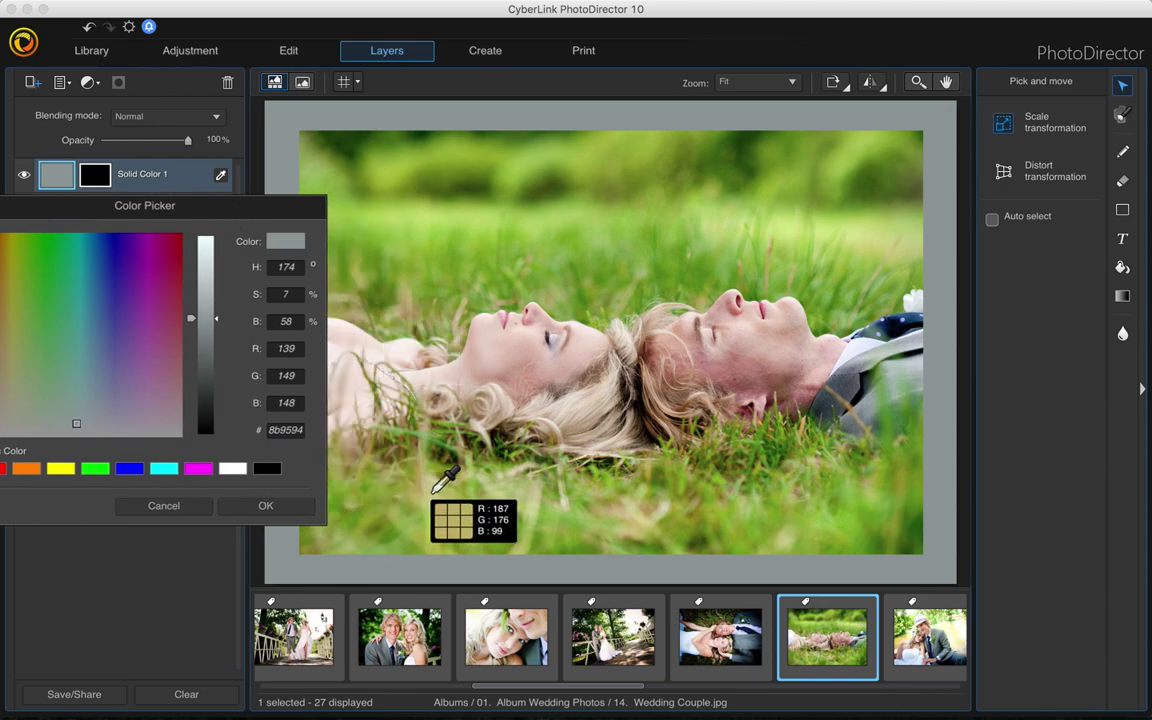
{"action": "left_click", "coordinate": [557, 283]}
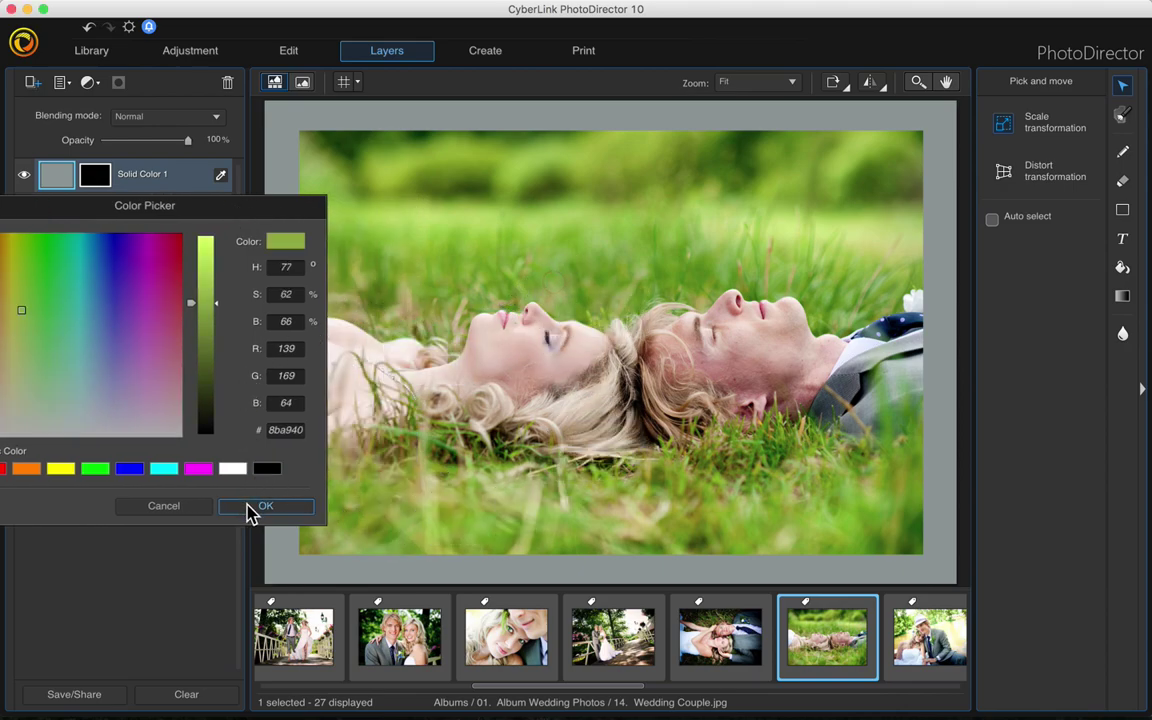
{"action": "left_click", "coordinate": [250, 508]}
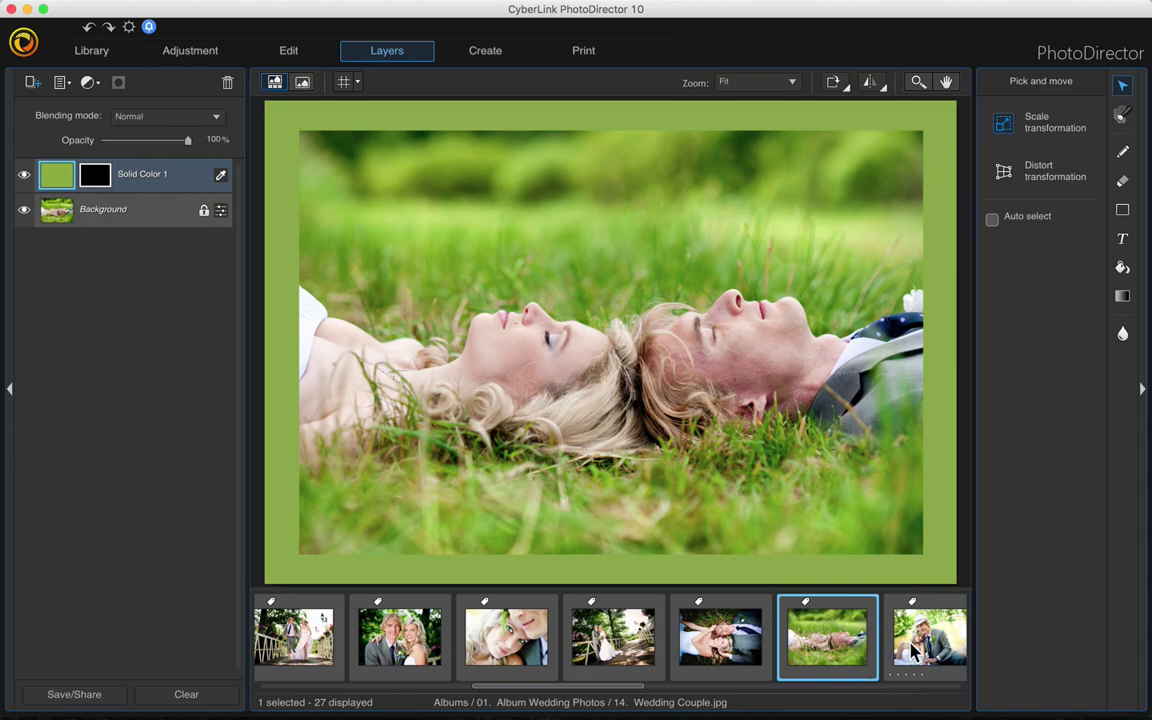
Add photos 15, 09 and 16 Wedding Couple.jpg as layers beneath the green frame's Solid Color 1 layer.
{"action": "left_click_drag", "start_coordinate": [925, 648], "coordinate": [118, 193]}
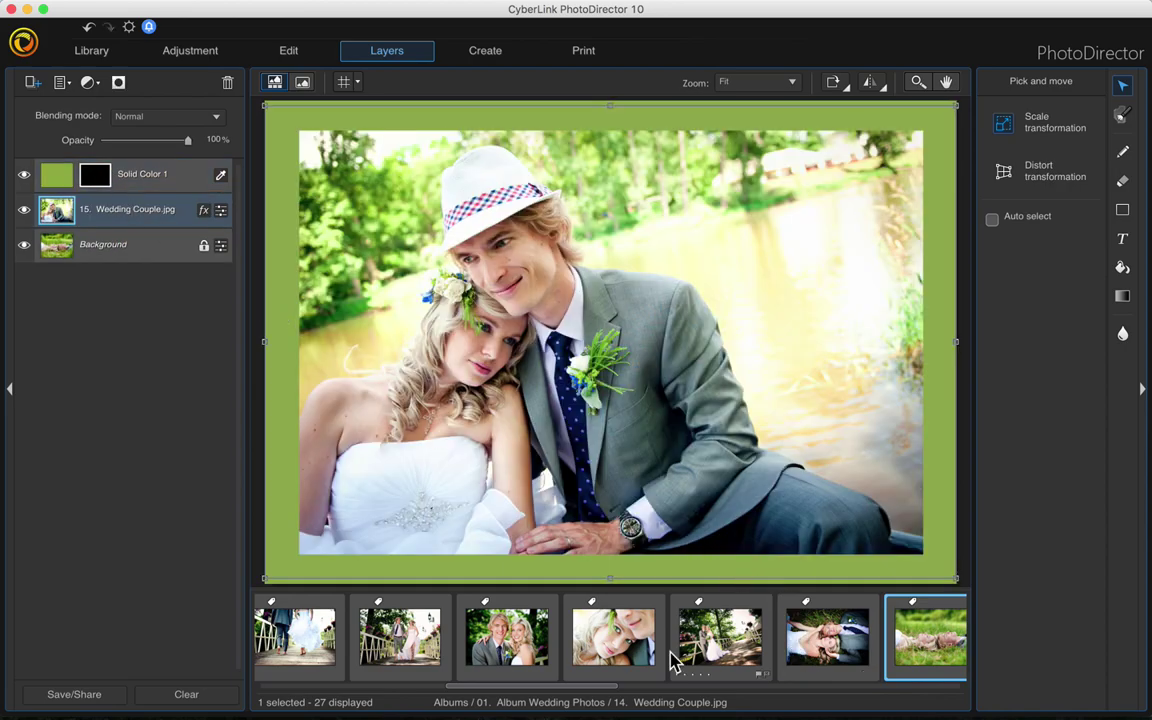
{"action": "left_click_drag", "start_coordinate": [385, 635], "coordinate": [117, 191]}
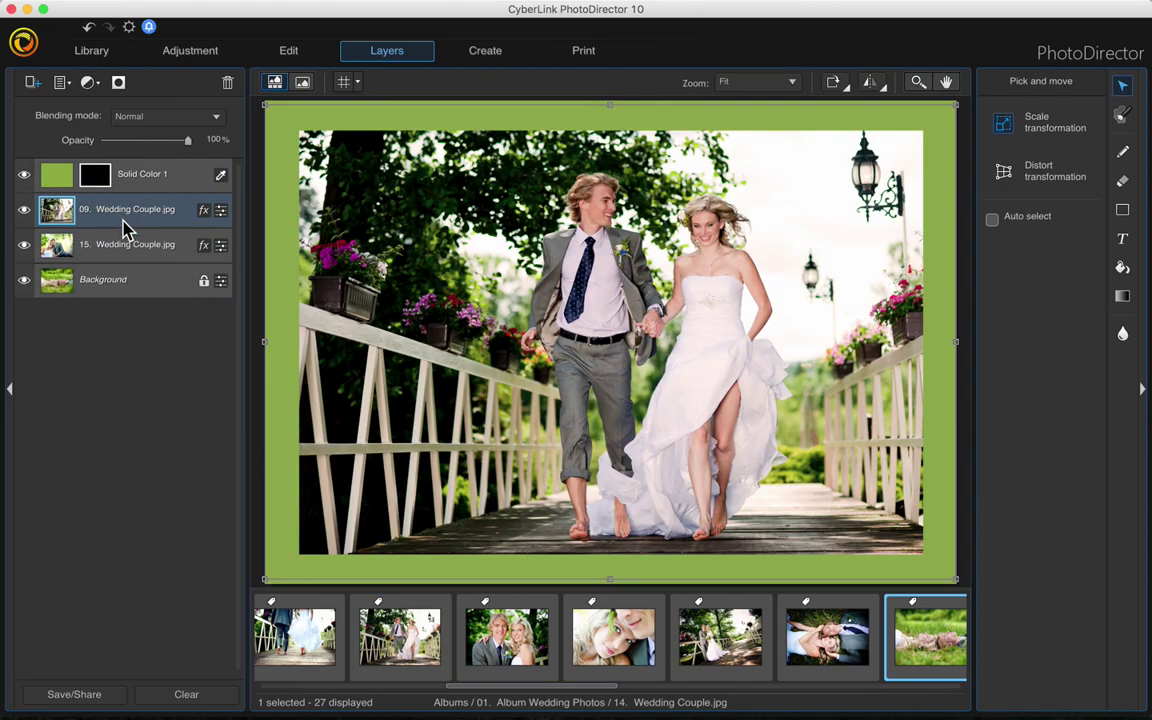
{"action": "scroll", "coordinate": [858, 655], "scroll_direction": "right", "scroll_amount": 5}
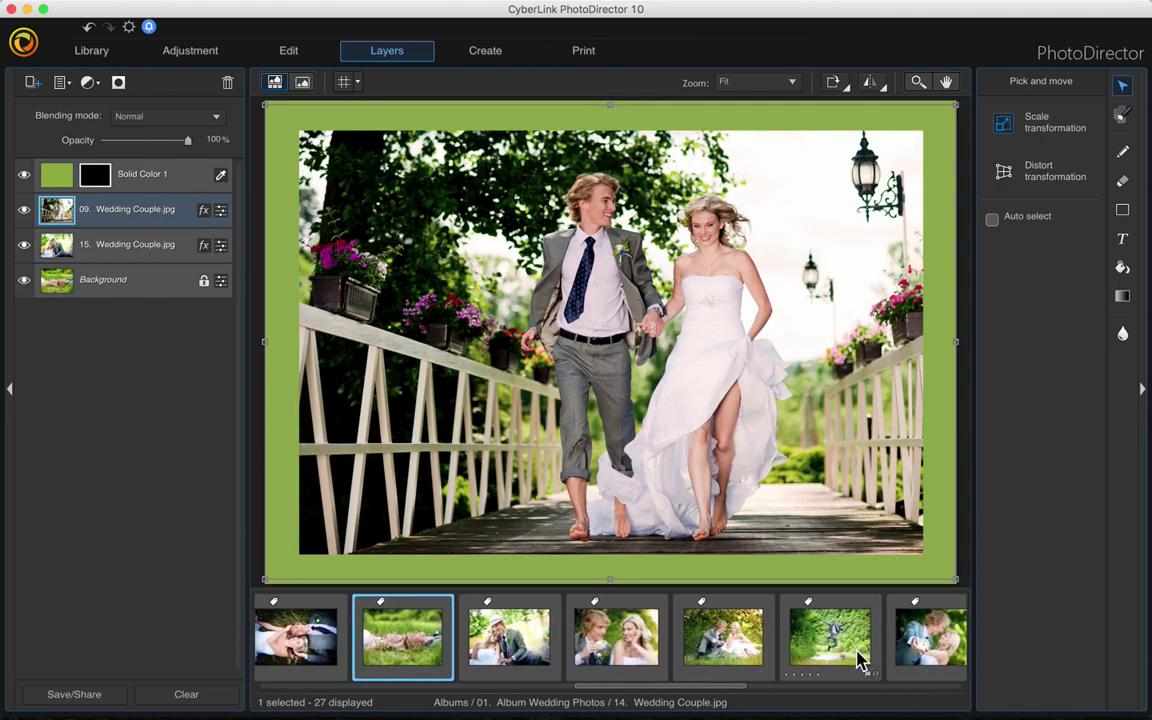
{"action": "left_click_drag", "start_coordinate": [631, 645], "coordinate": [145, 207]}
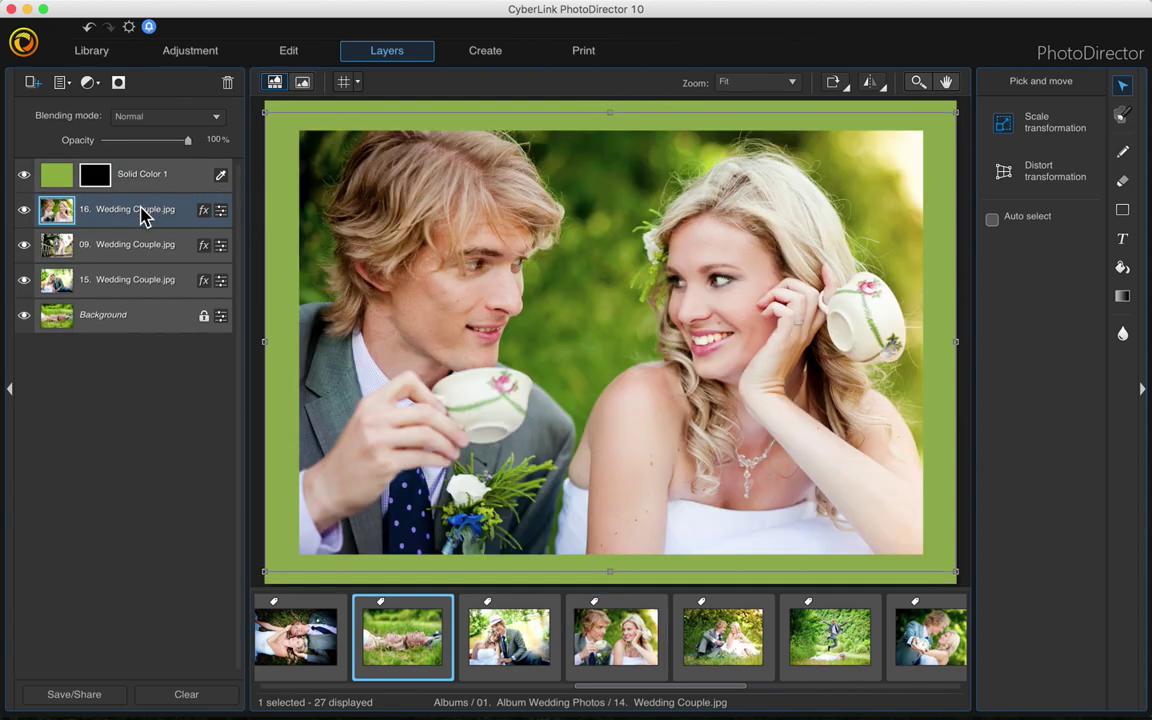